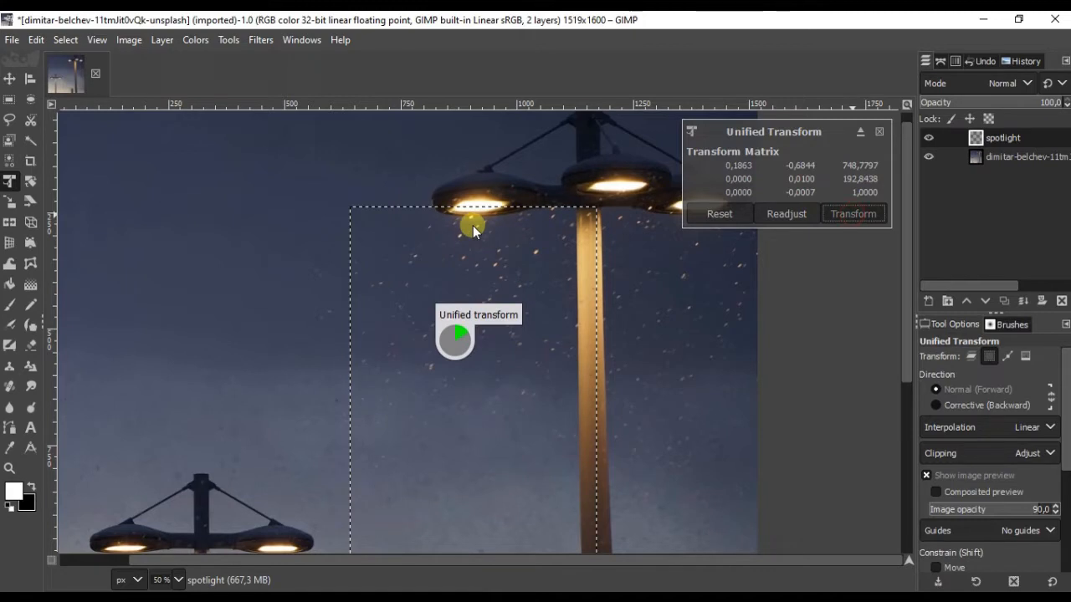
Apply the trapezoid selection transform, fill the selection on the spotlight layer with the white foreground color, and deselect everything.
key("Return")
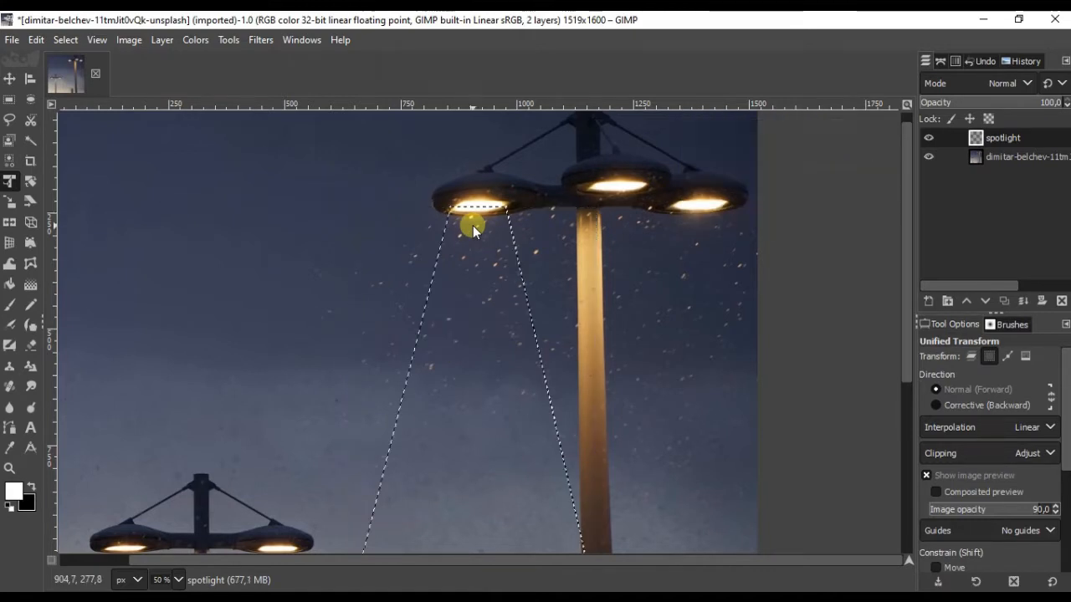
scroll(566, 257, "down", 2)
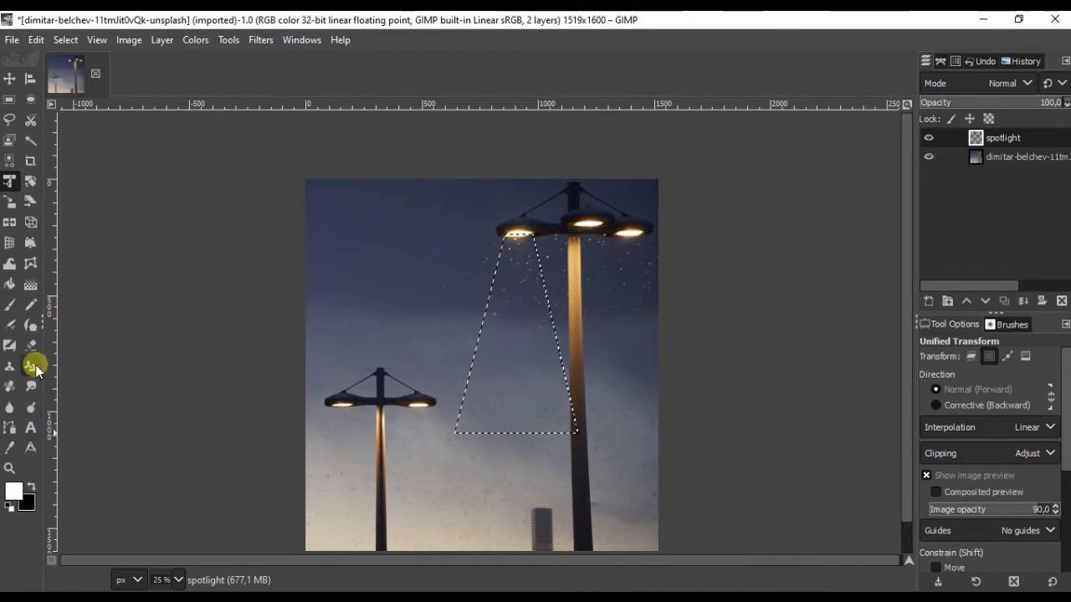
right_click(519, 264)
mouse_move(548, 284)
mouse_move(586, 297)
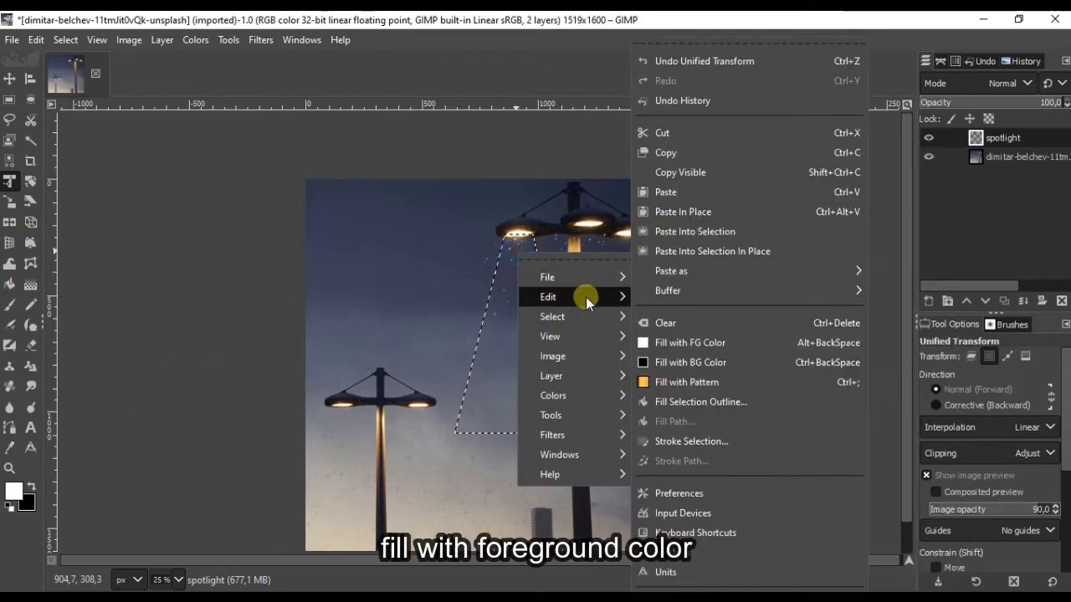
left_click(691, 340)
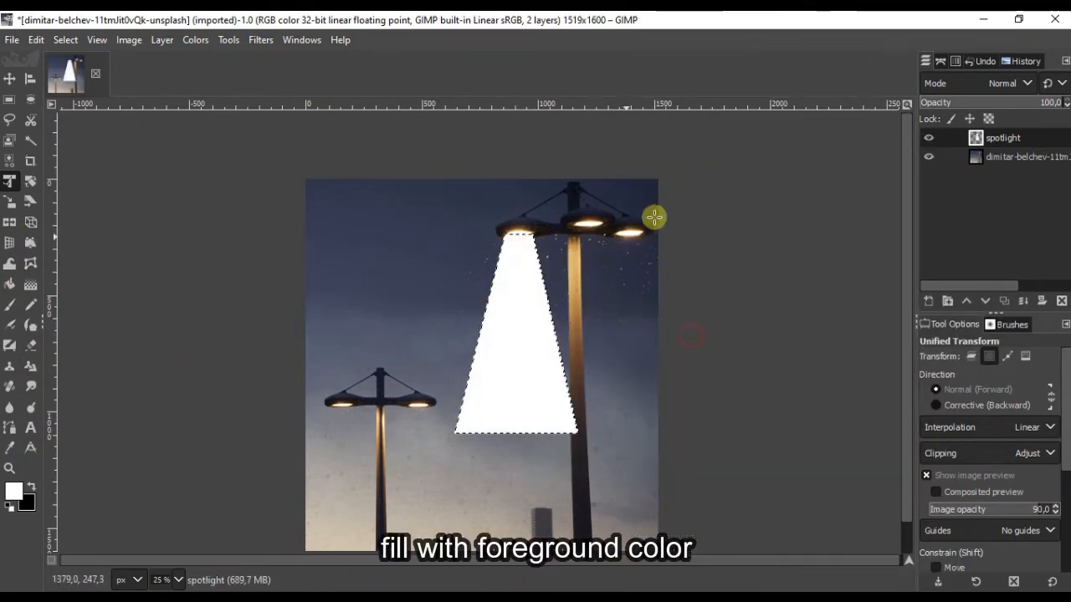
left_click(66, 39)
left_click(84, 82)
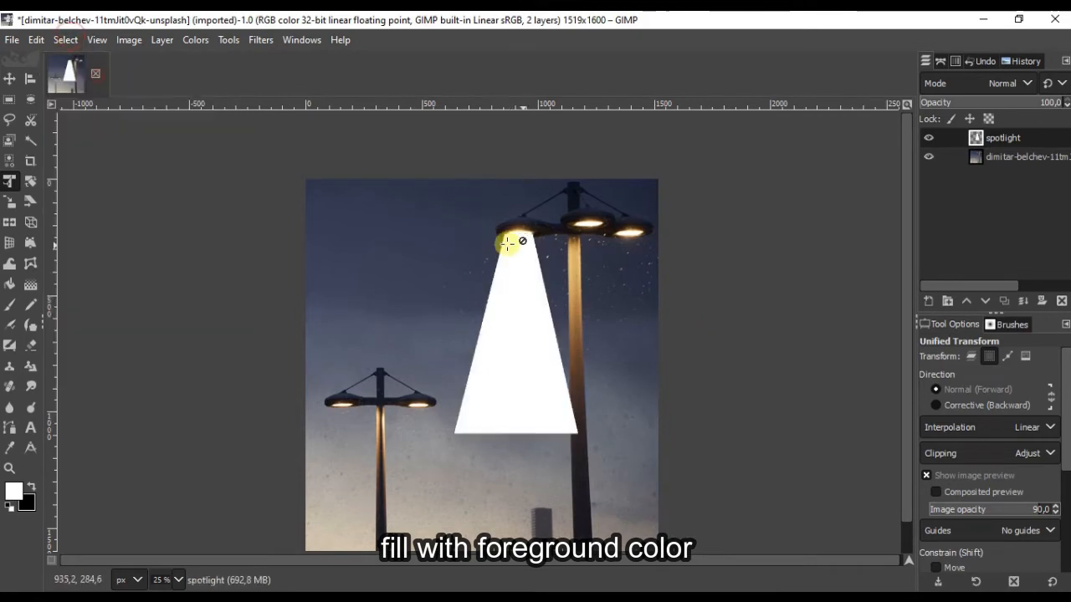
Change the spotlight layer's blend mode to Overlay.
left_click(10, 78)
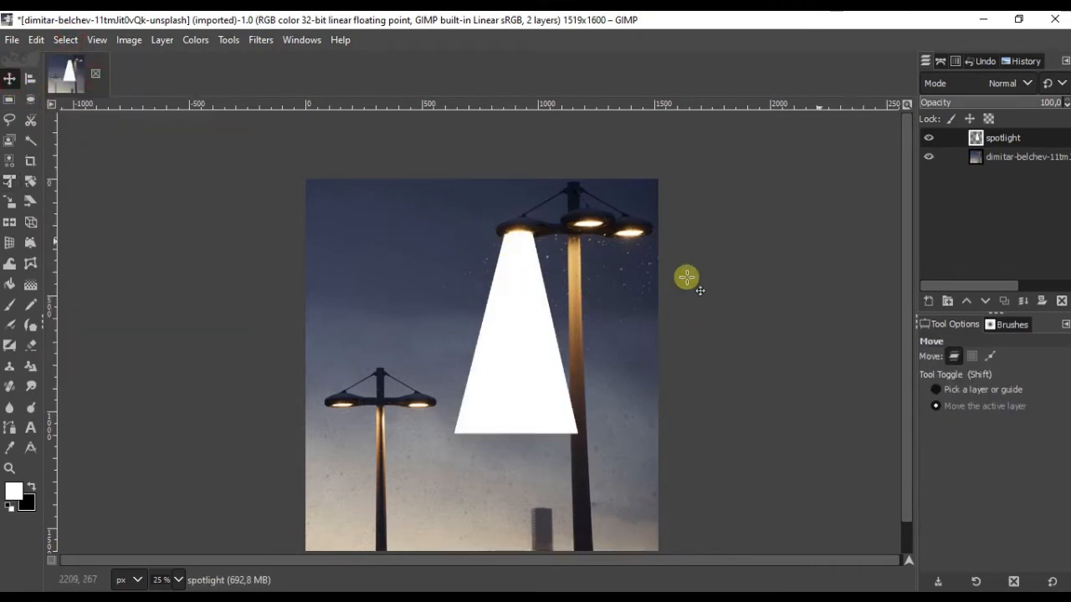
left_click(994, 83)
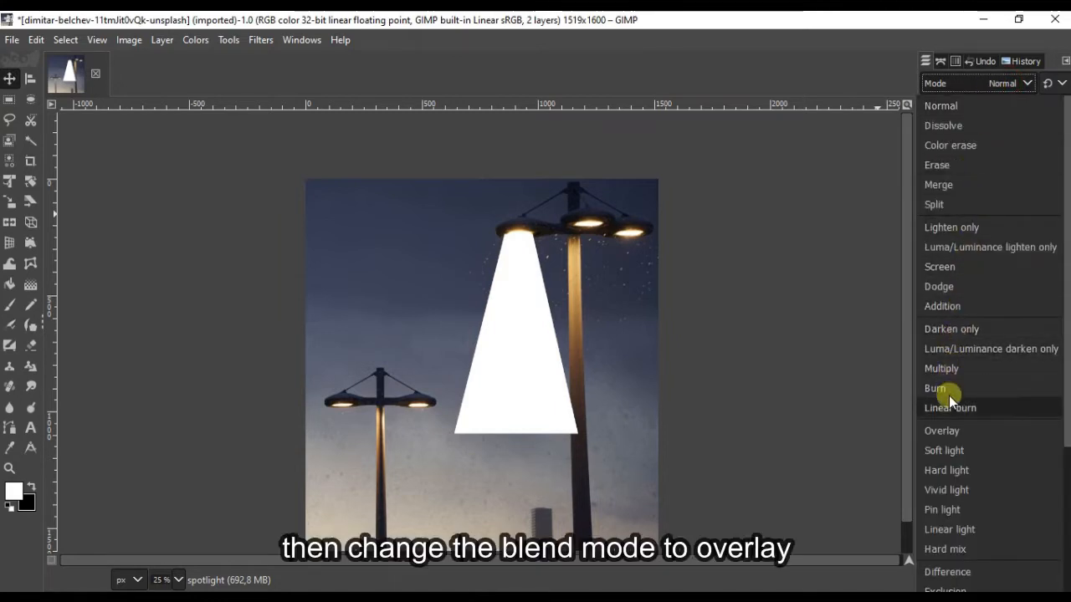
left_click(946, 430)
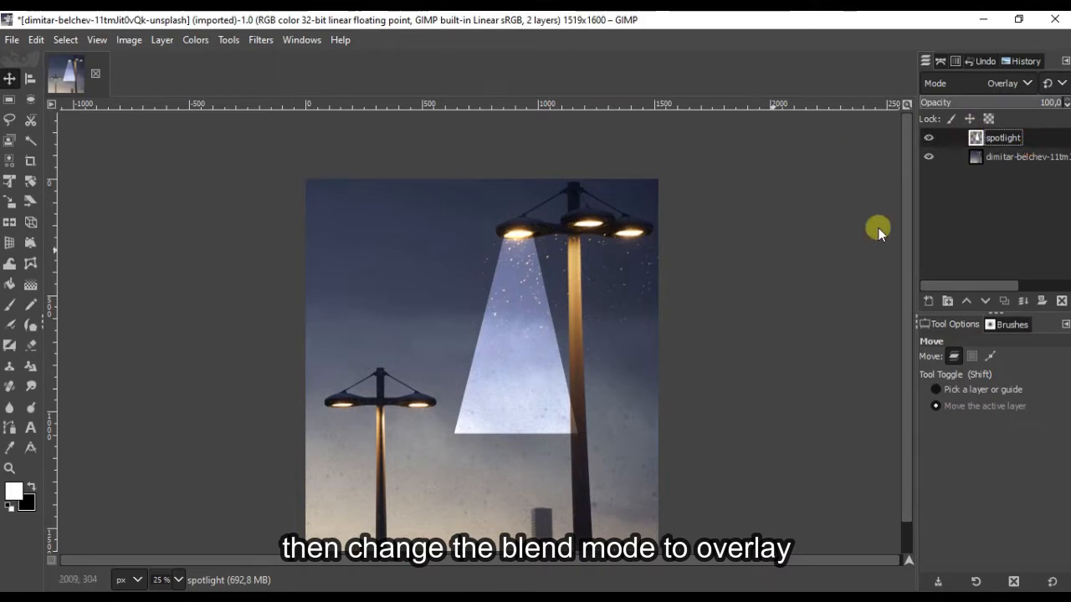
Apply a Gaussian Blur with Size X and Size Y of about 36.28 to the spotlight layer.
left_click(267, 41)
mouse_move(305, 148)
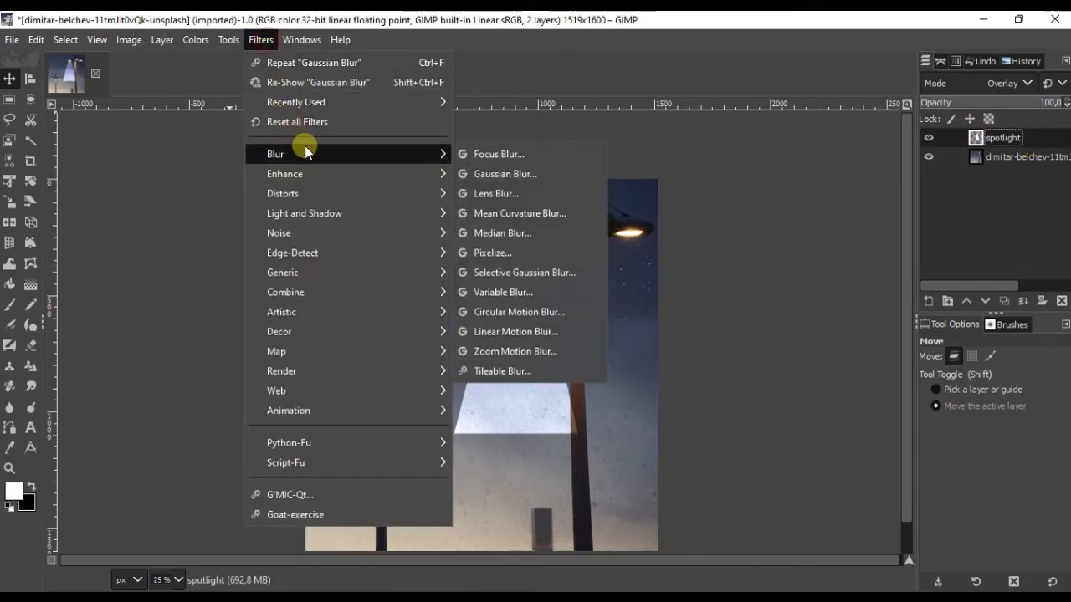
left_click(500, 174)
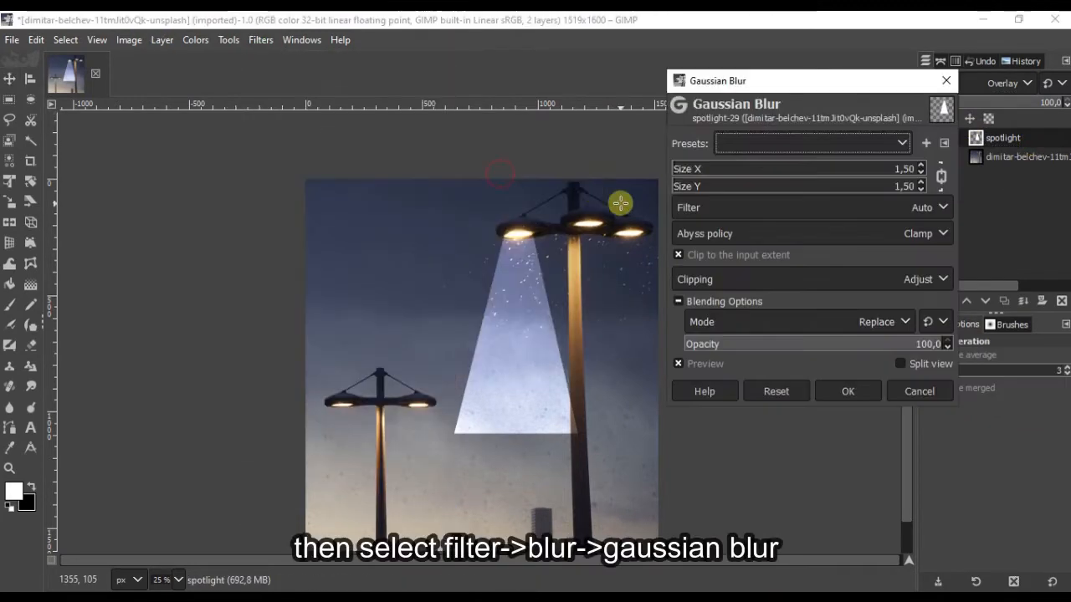
left_click(732, 170)
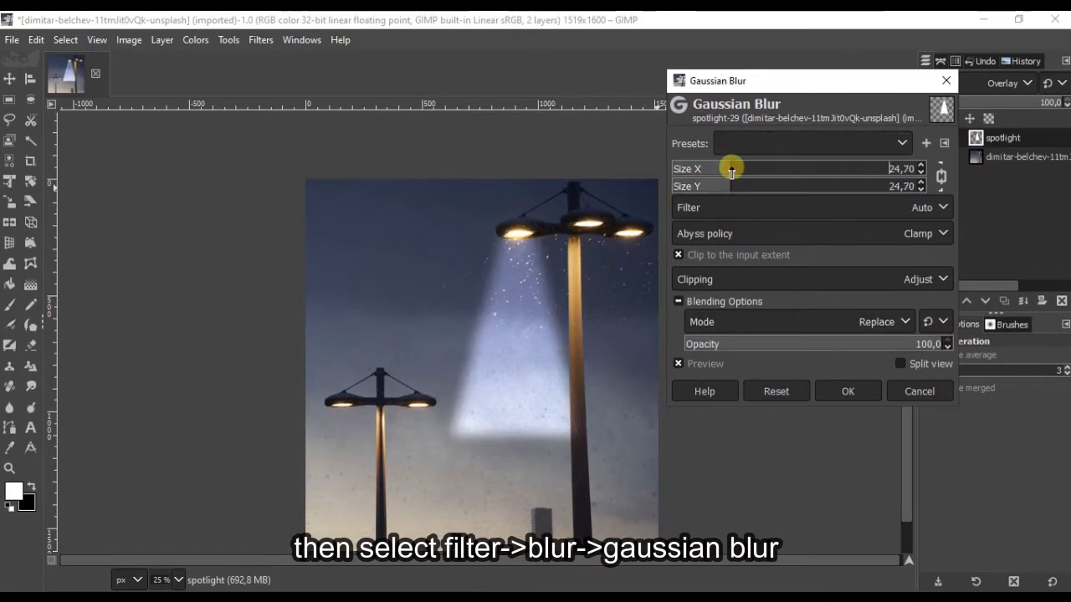
left_click_drag(743, 168, 765, 168)
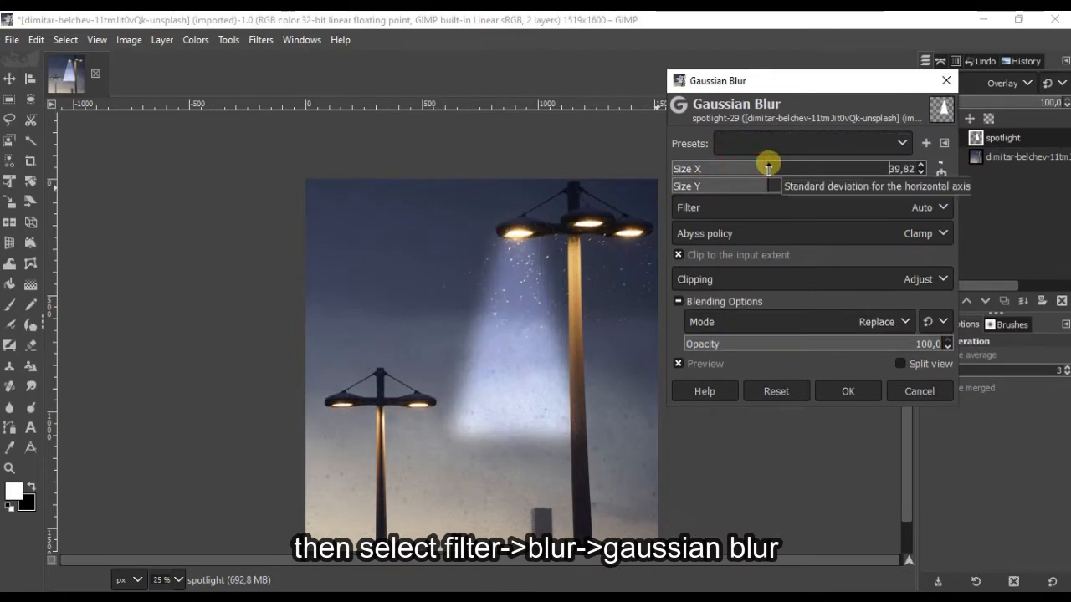
left_click_drag(760, 168, 758, 168)
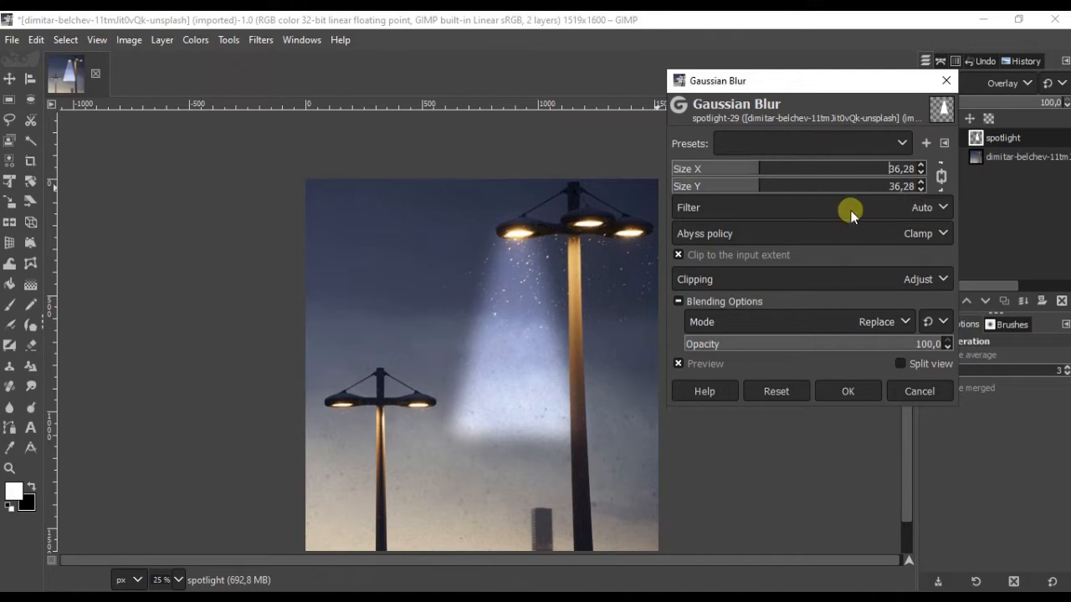
left_click(842, 392)
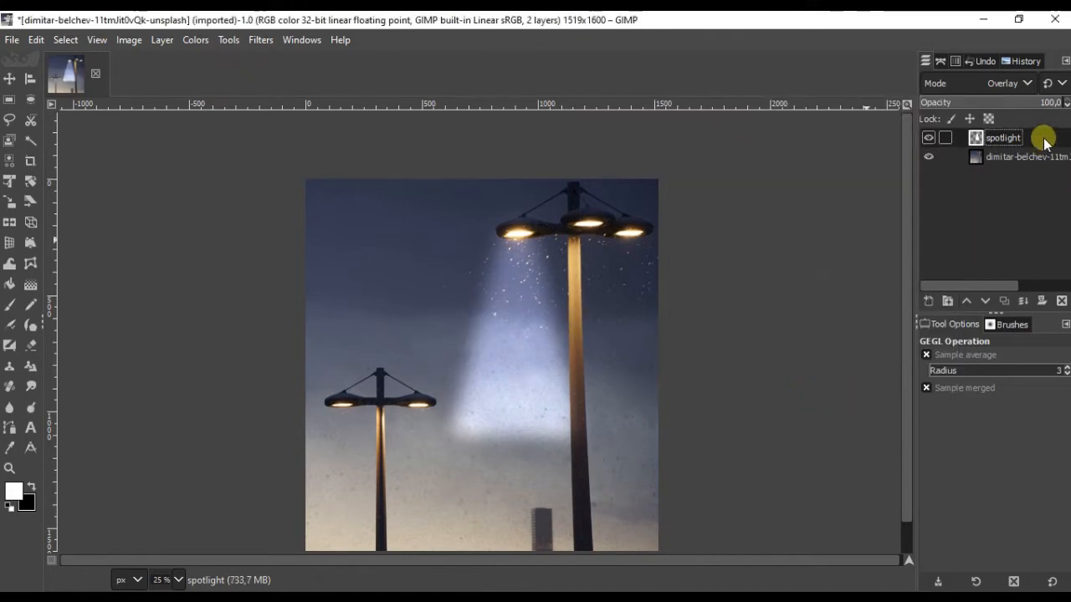
Add a white full-opacity mask to the spotlight layer and fade the beam's lower end with a linear black FG to Transparent gradient toward the lamp.
left_click(1041, 302)
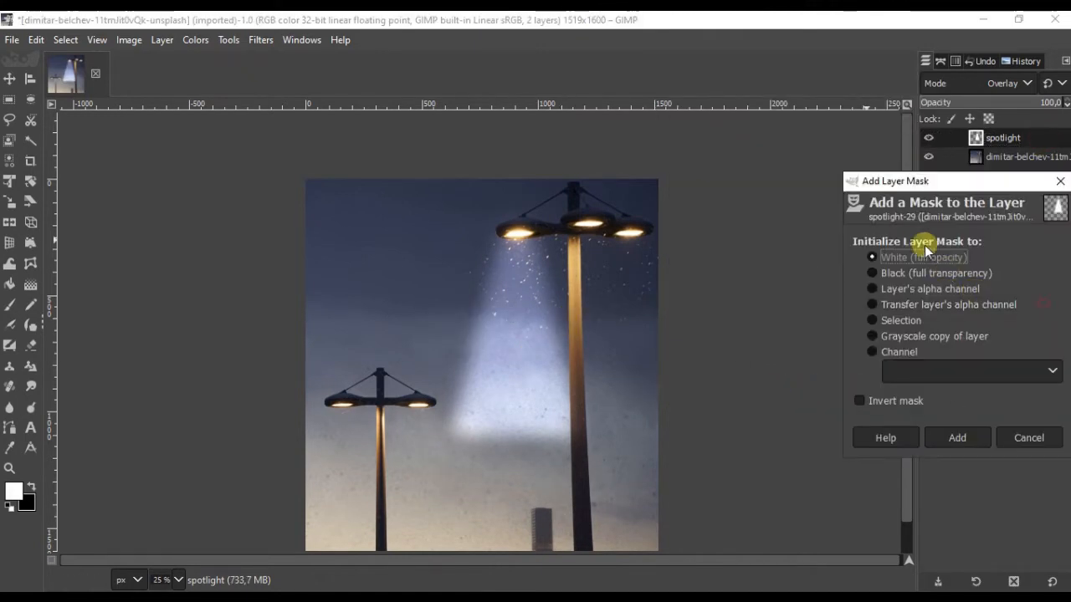
left_click(976, 438)
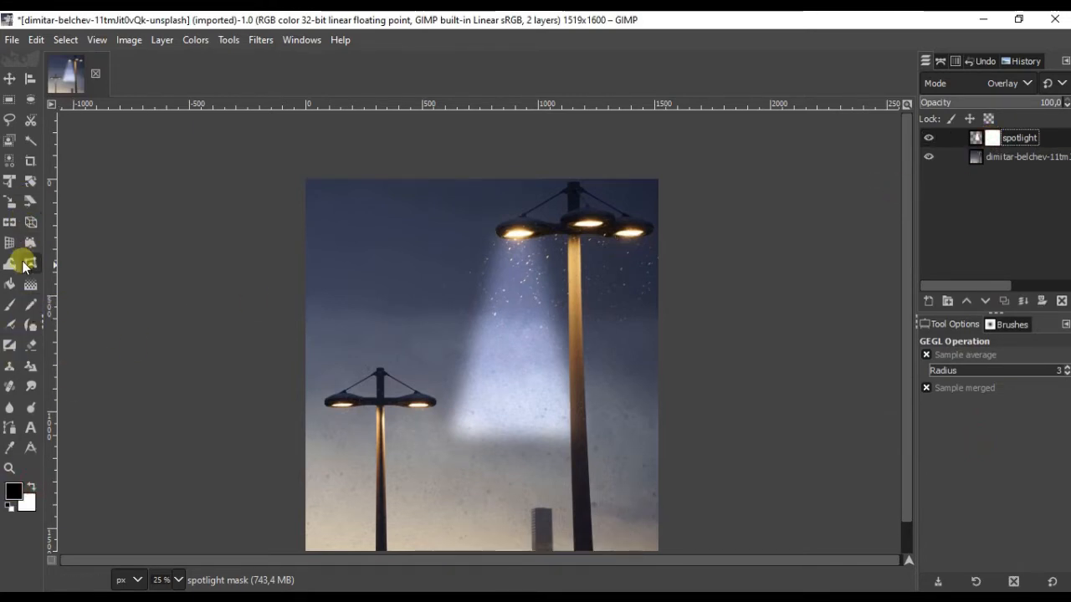
left_click(29, 286)
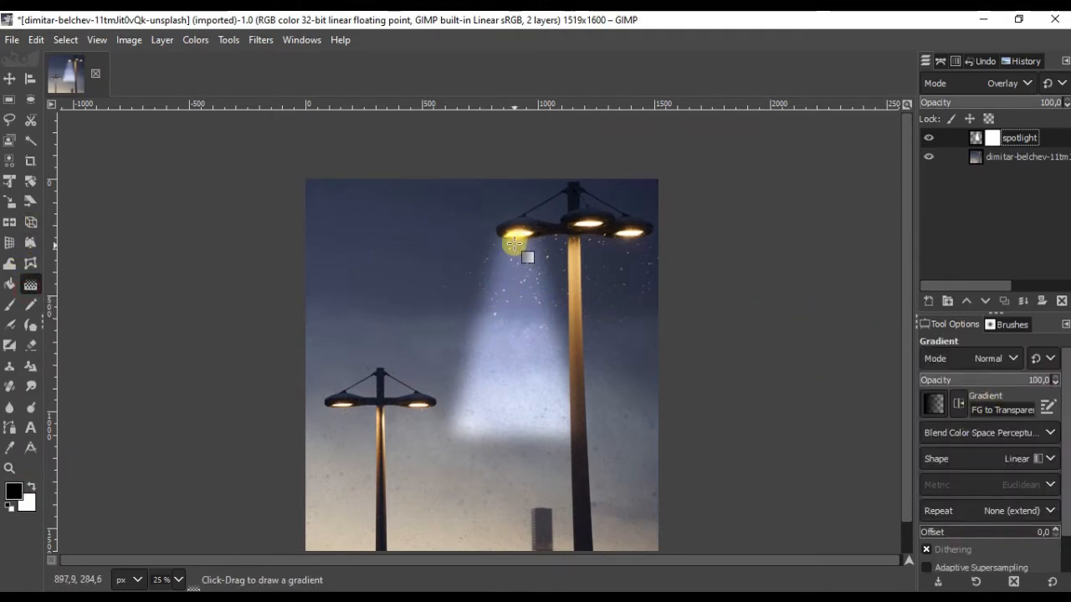
left_click_drag(518, 431, 518, 239)
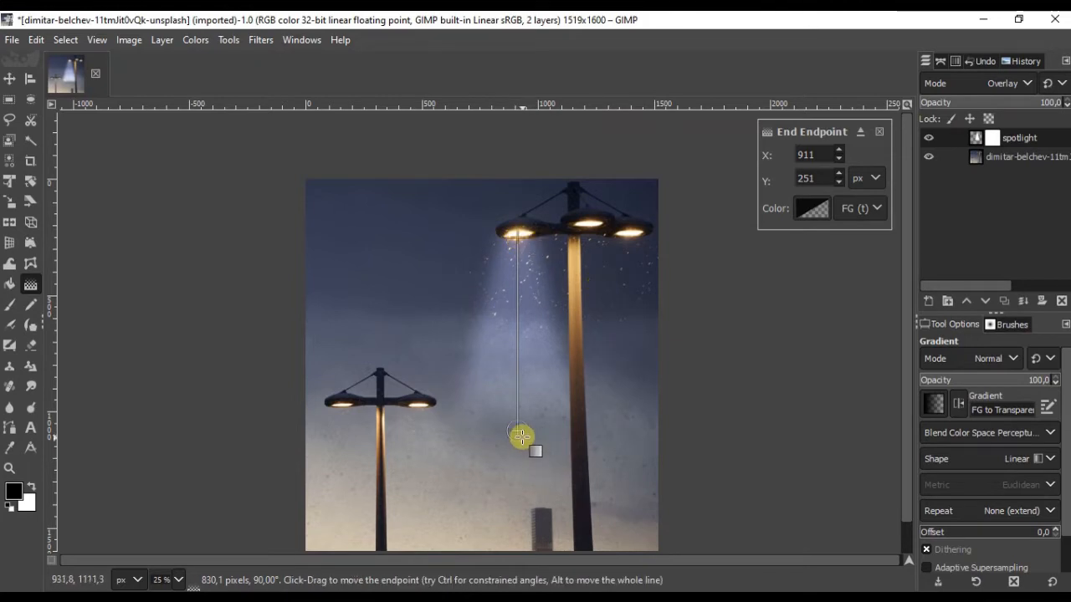
left_click_drag(519, 431, 520, 403)
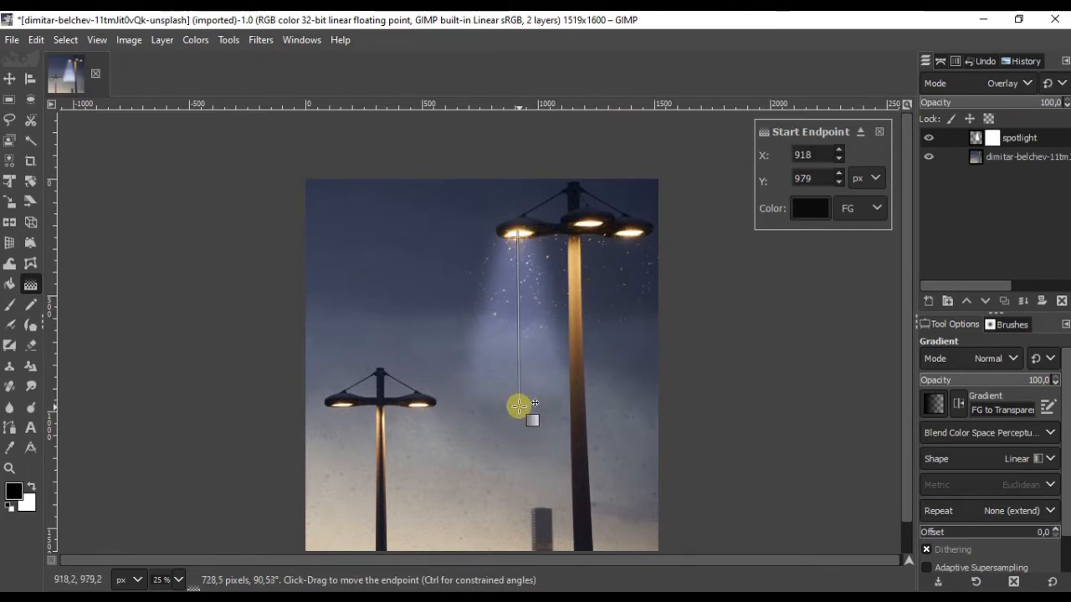
key("Return")
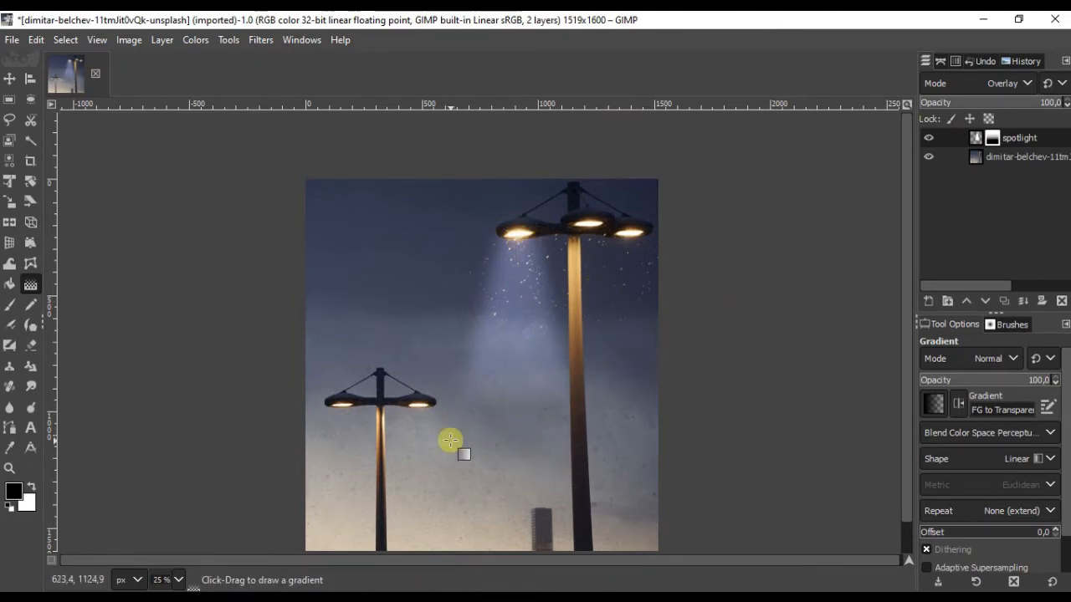
Apply the gradient mask permanently to the spotlight layer.
scroll(468, 426, "down", 1)
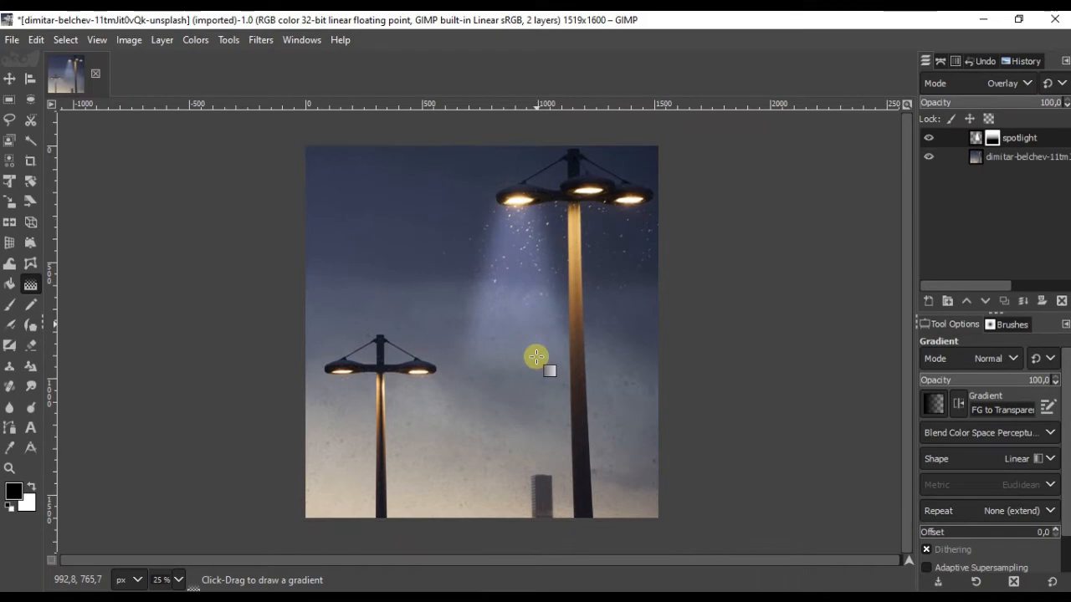
left_click(9, 78)
right_click(1050, 140)
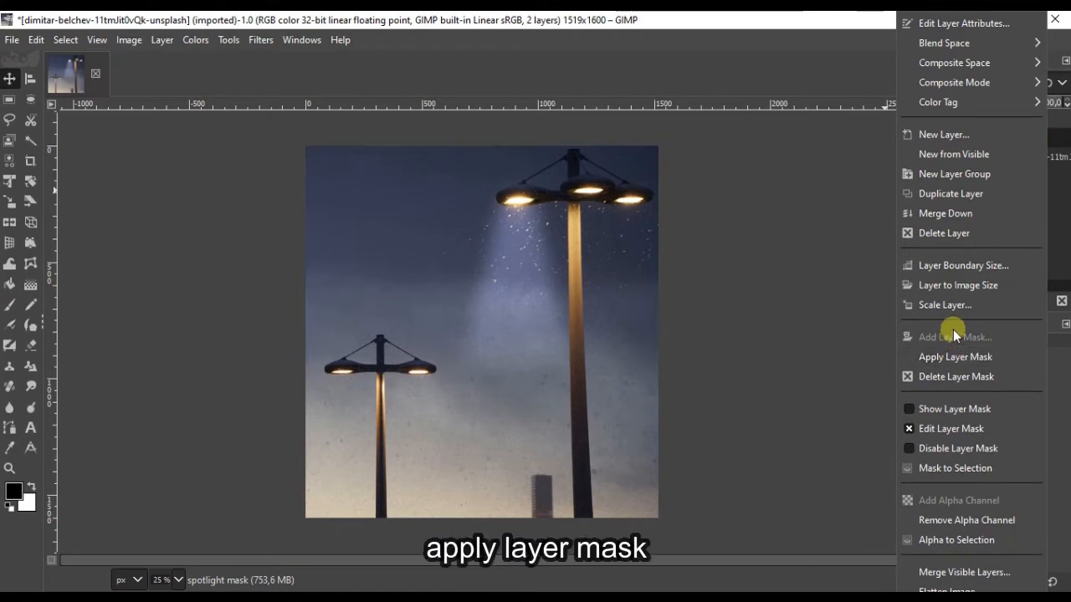
left_click(951, 356)
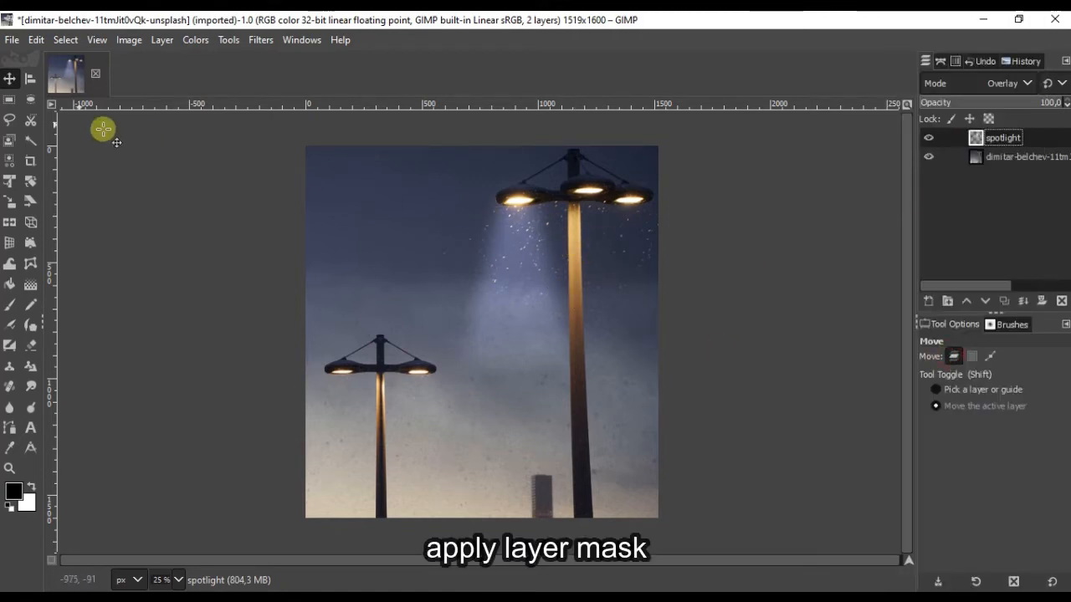
right_click(537, 274)
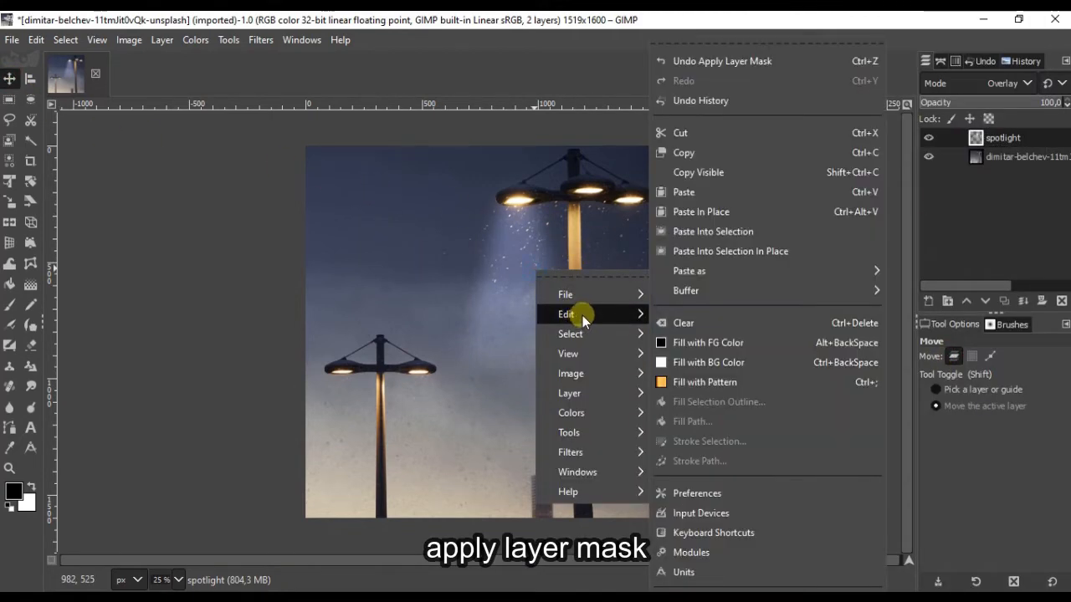
mouse_move(565, 295)
left_click(1035, 211)
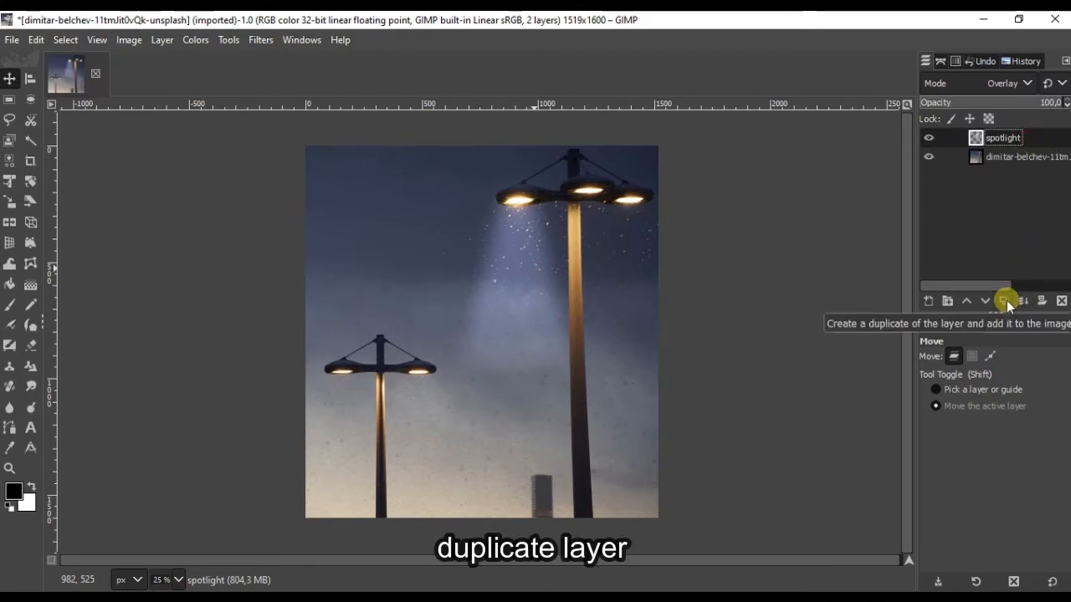
Duplicate the spotlight layer and move the copy's beam under the middle lamp of the tall street light.
left_click(1006, 301)
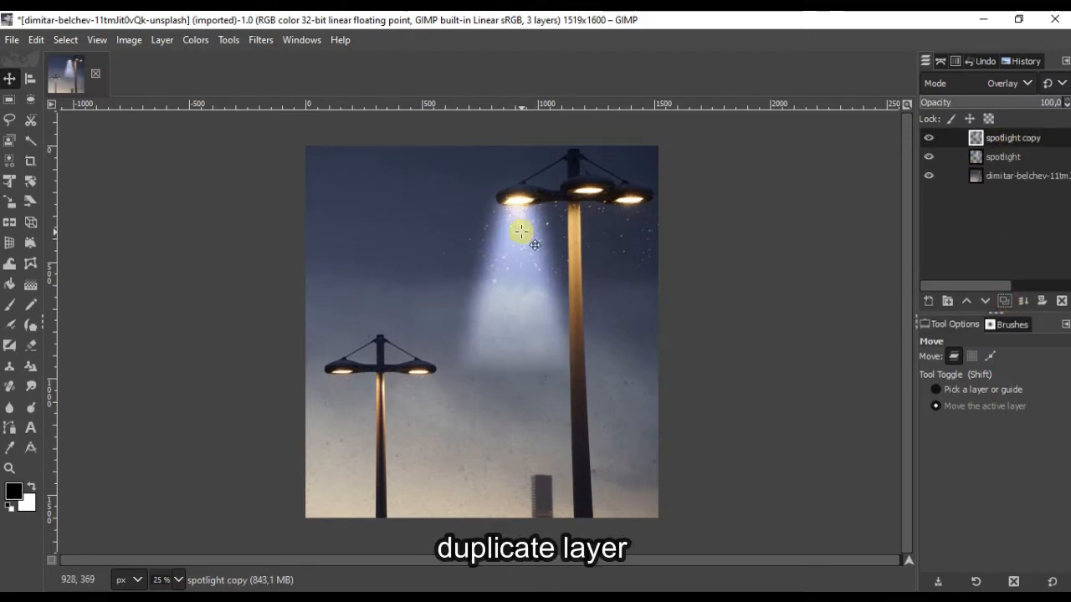
scroll(521, 230, "up", 1, "ctrl")
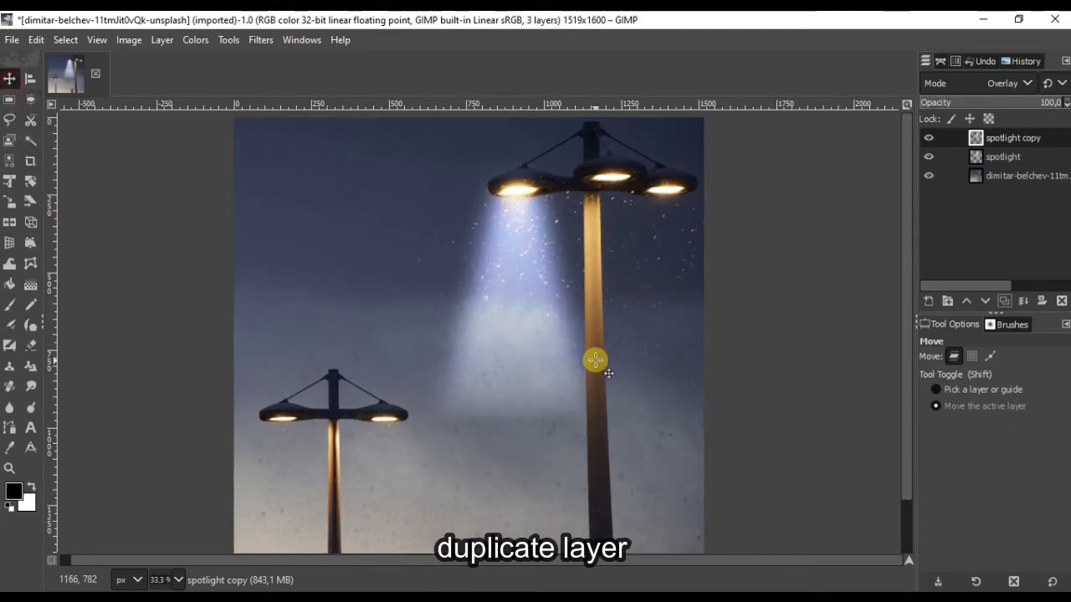
left_click_drag(539, 319, 614, 303)
scroll(623, 175, "up", 2, "ctrl")
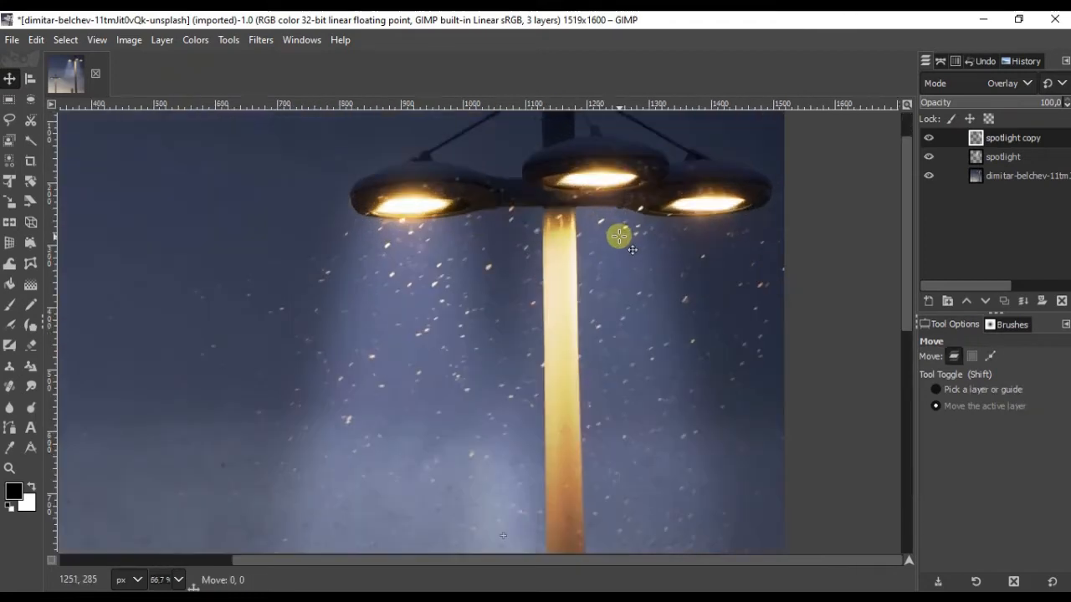
mouse_move(619, 235)
left_mouse_down()
mouse_move(612, 258)
mouse_move(622, 226)
left_mouse_up()
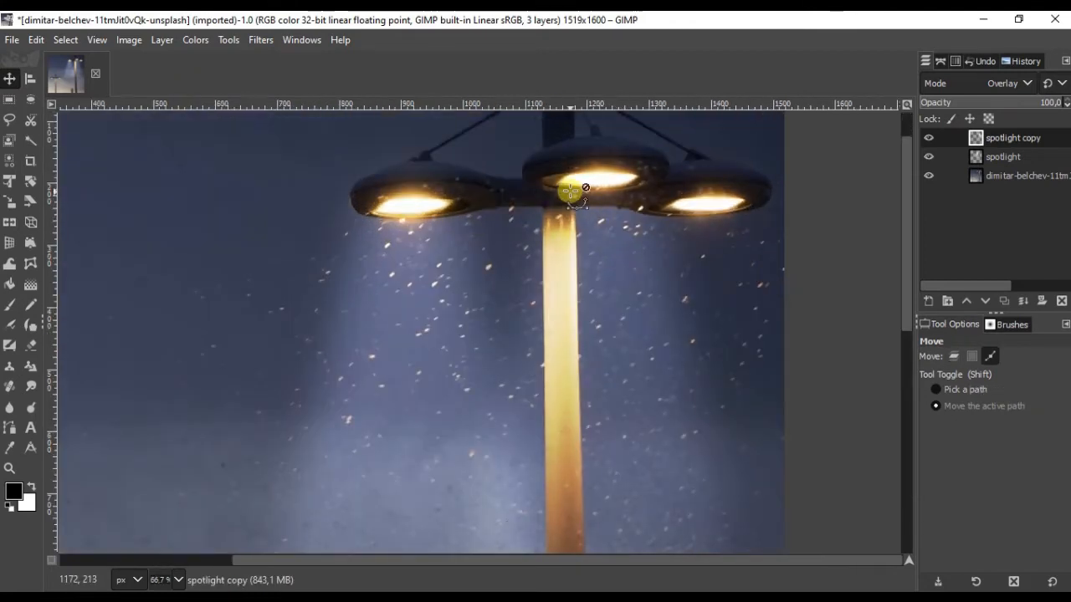
Crop the spotlight copy layer and the spotlight layer to their content.
scroll(571, 182, "down", 2, "ctrl")
left_click(169, 40)
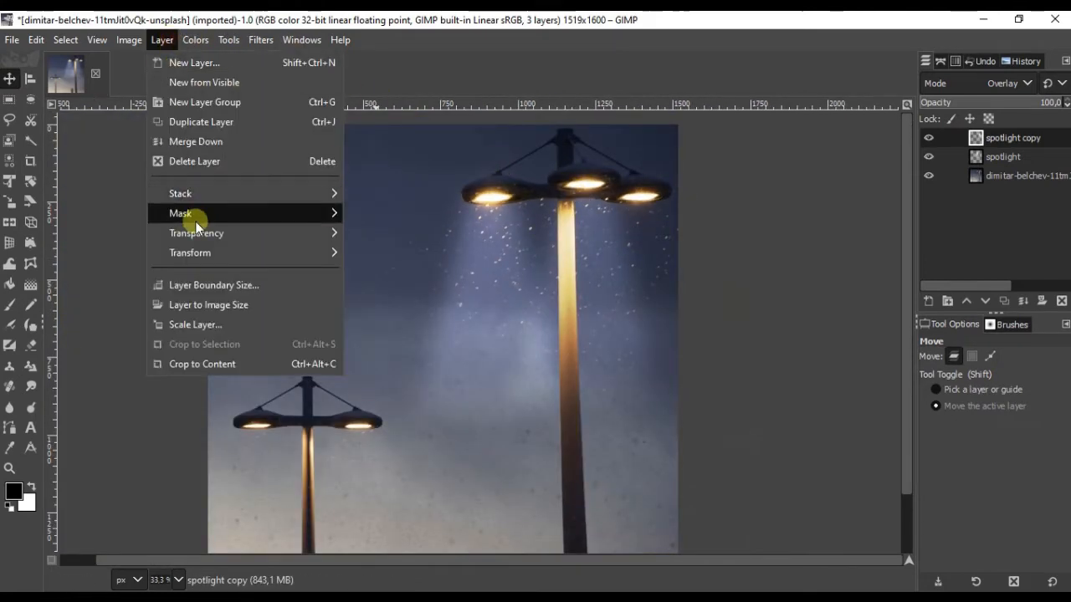
left_click(209, 363)
left_click(1004, 157)
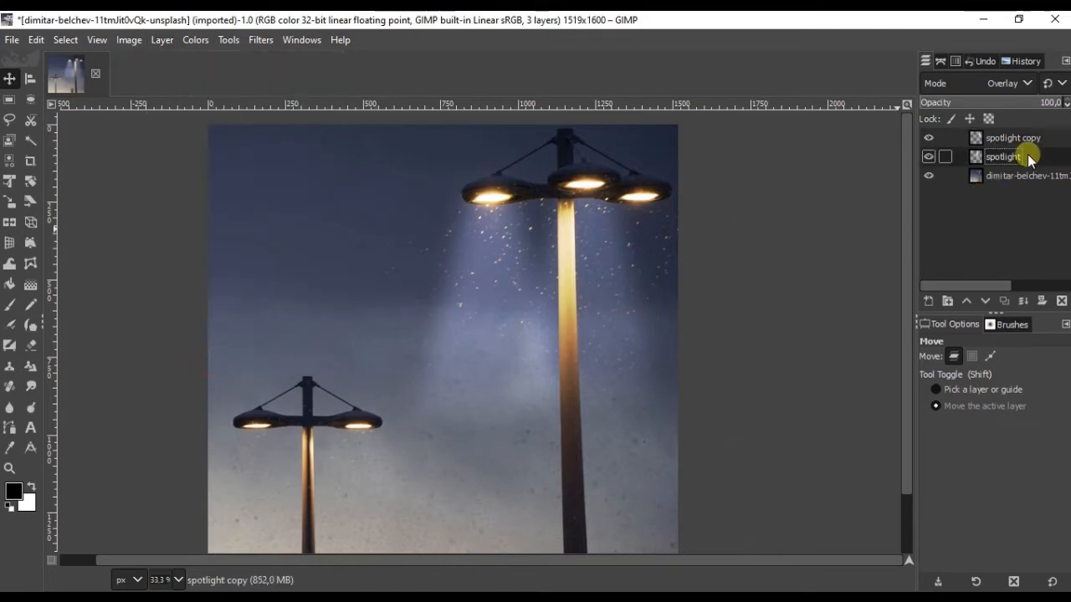
left_click(195, 40)
mouse_move(239, 40)
mouse_move(162, 40)
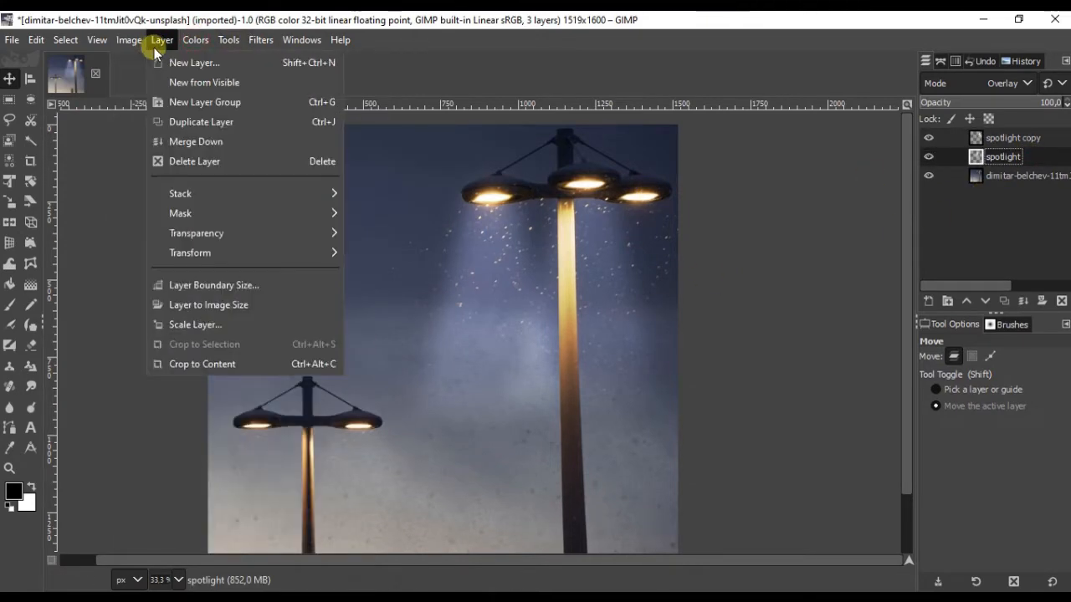
left_click(200, 362)
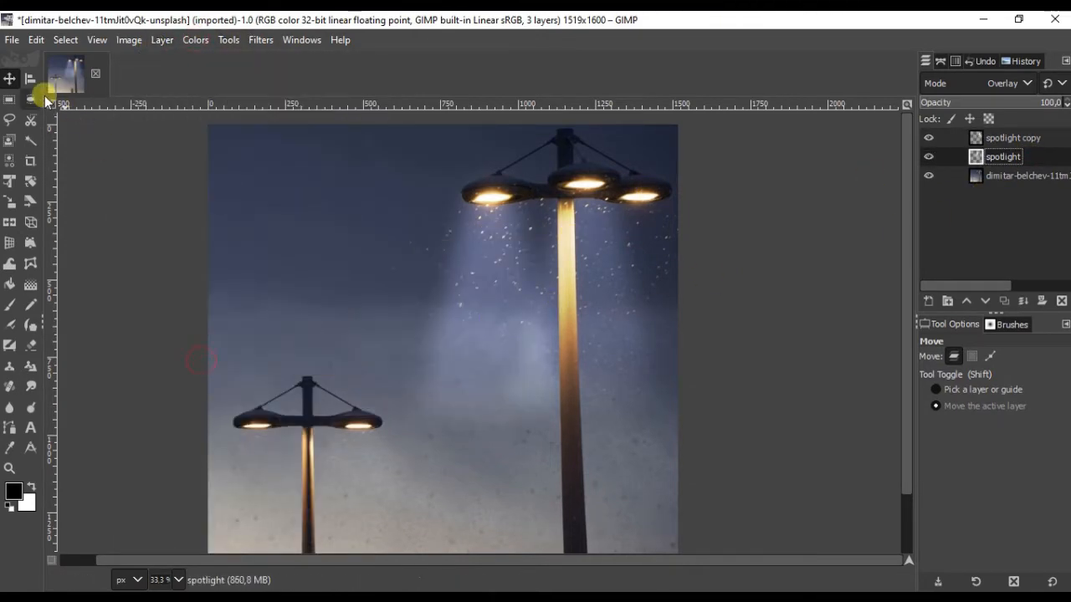
Nudge the spotlight copy layer slightly up and to the left beneath the middle lamp.
left_click(1038, 138)
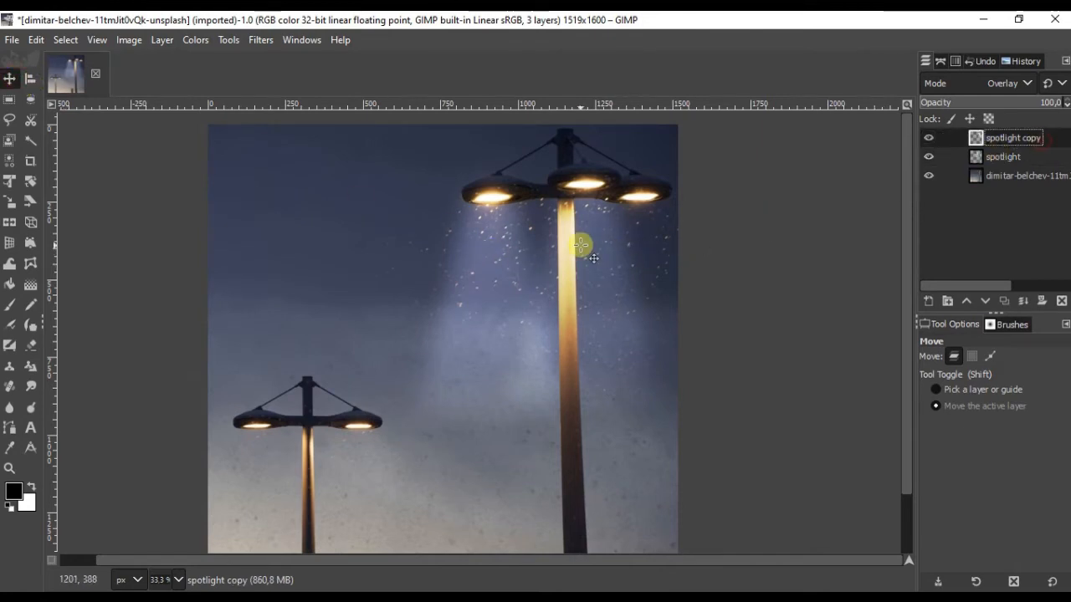
left_click_drag(574, 244, 571, 238)
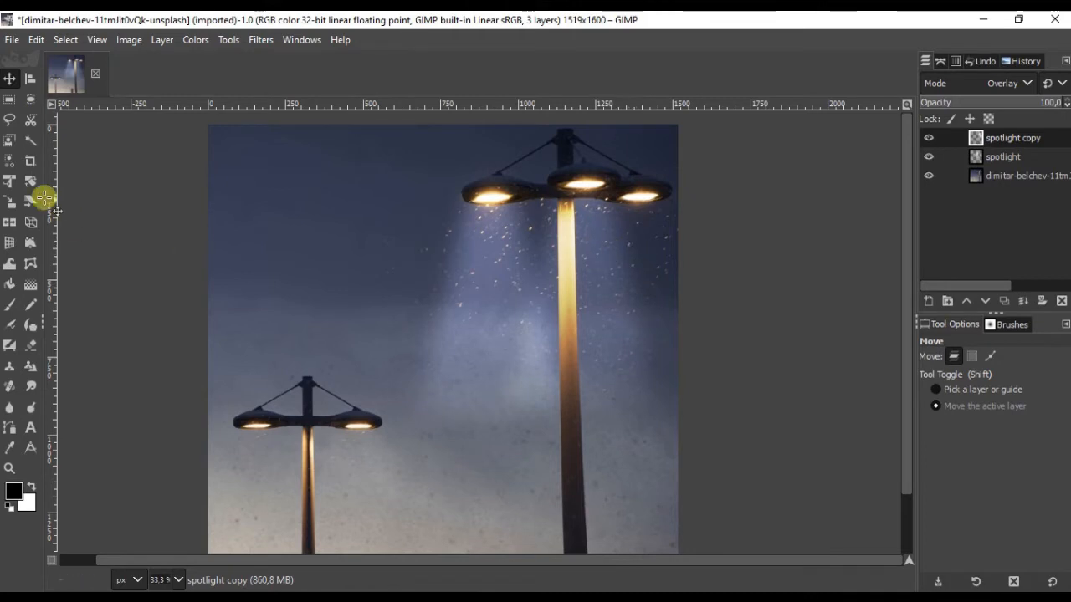
Use Unified Transform to shift the spotlight copy's beam down about 11 px beneath the tall street light's middle lamp.
left_click(16, 182)
left_click(611, 236)
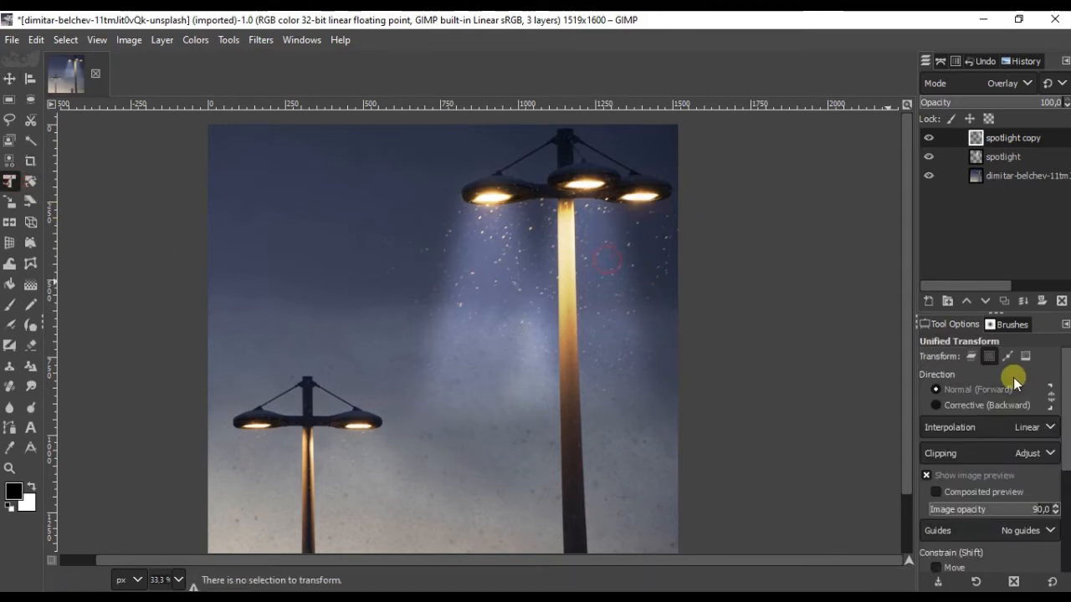
left_click(577, 269)
scroll(604, 250, "up", 2)
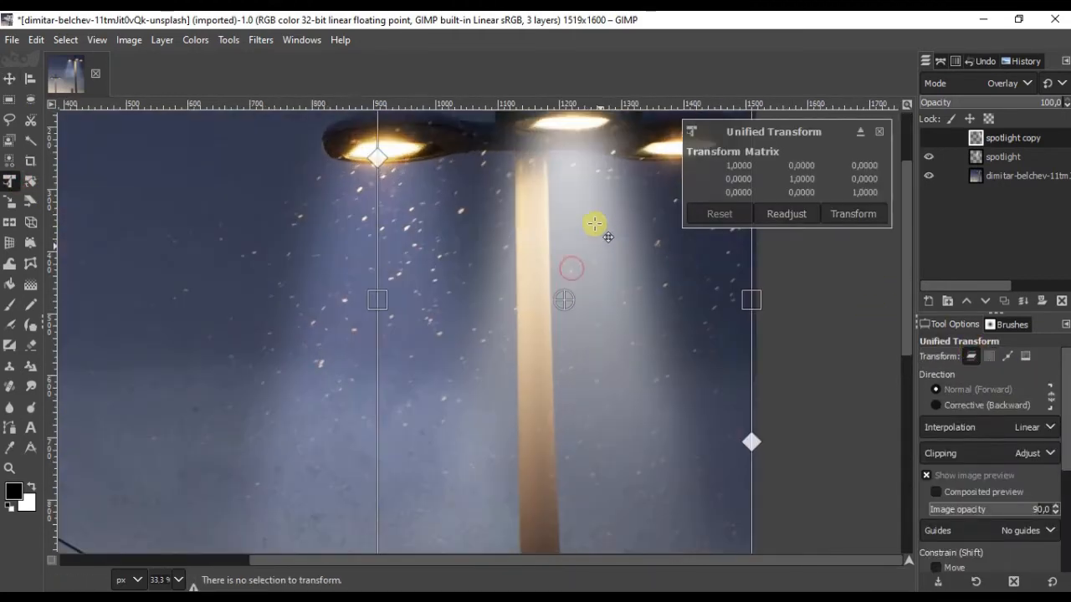
left_click_drag(588, 201, 548, 319)
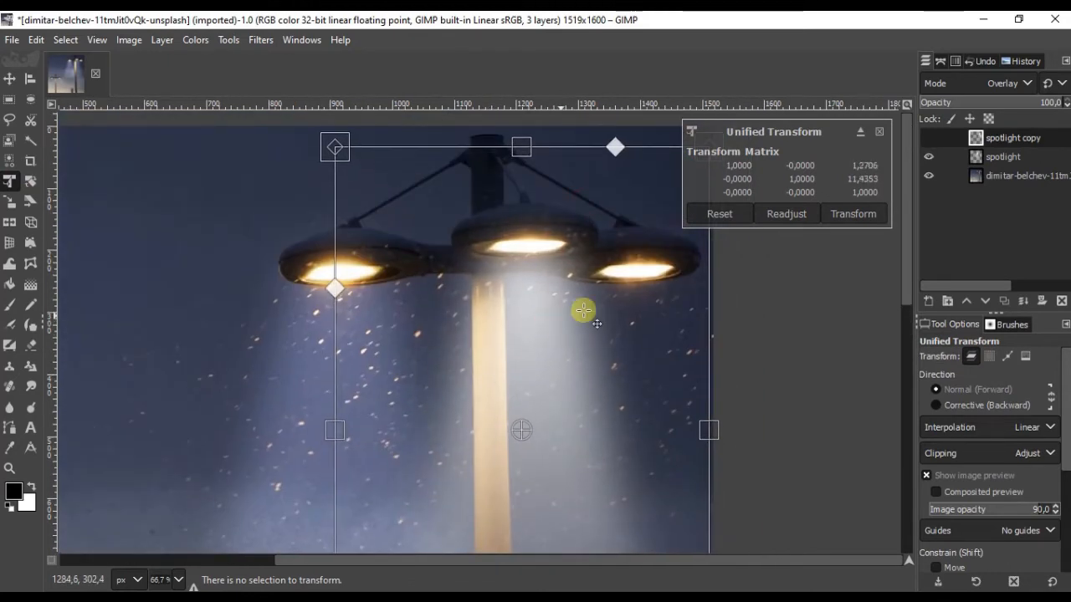
left_click(868, 209)
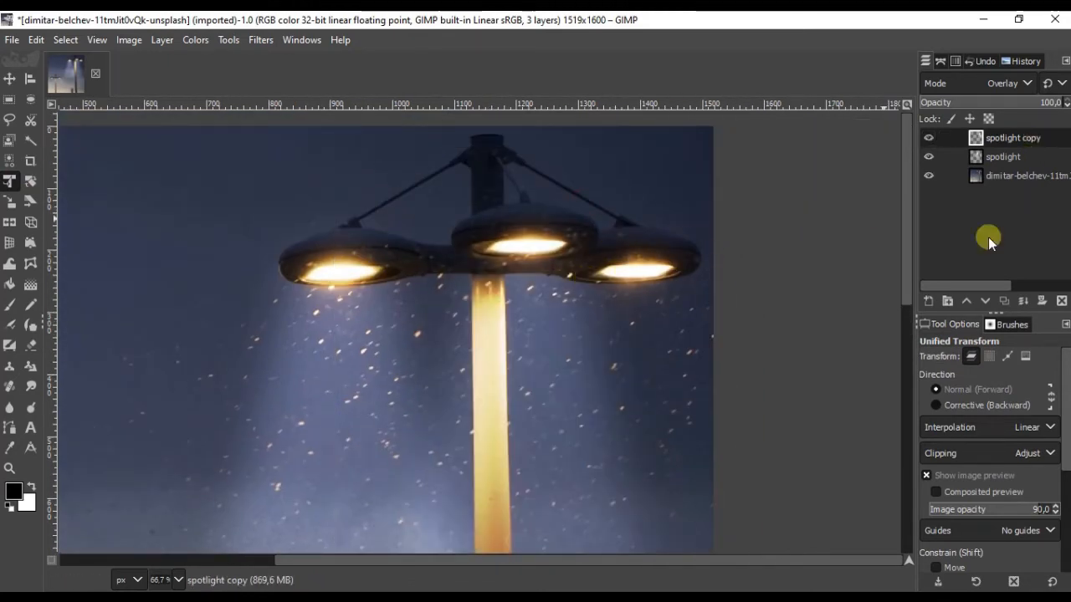
Duplicate the spotlight copy layer and move the new beam under the right lamp of the tall street light.
left_click(1003, 299)
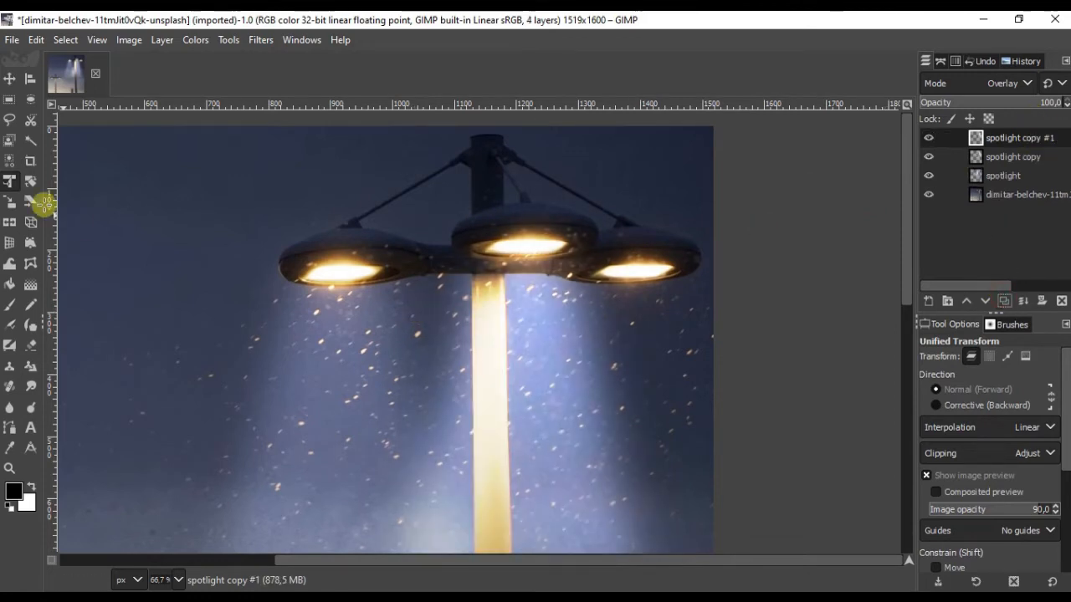
left_click(10, 81)
left_click_drag(540, 382, 630, 395)
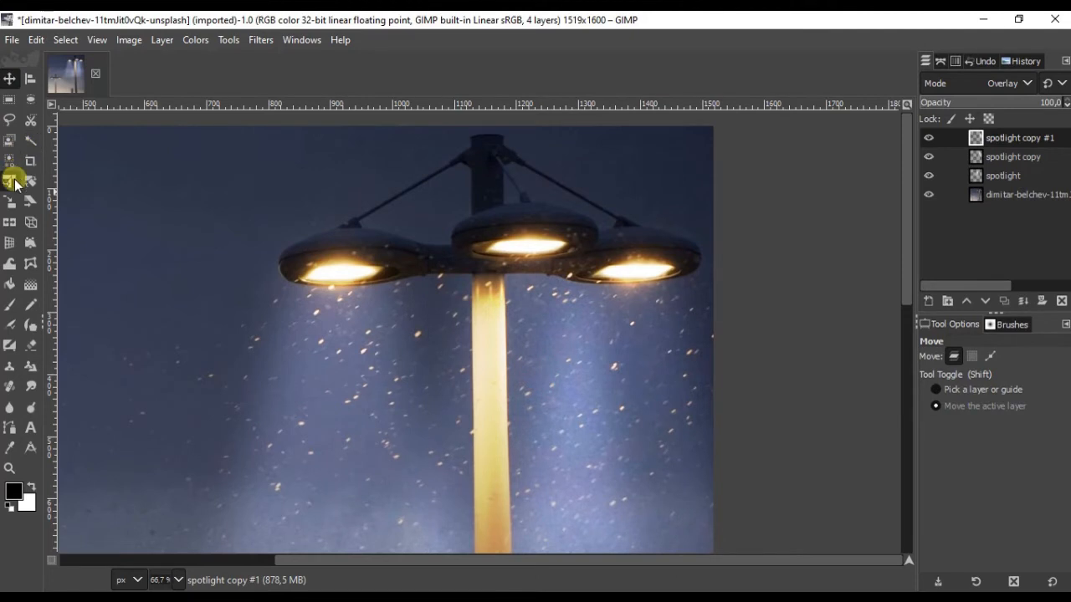
Scale the spotlight copy #1 beam proportionally to about 0.79 and align its top with the tall street light's right lamp.
left_click(10, 180)
left_click(677, 343)
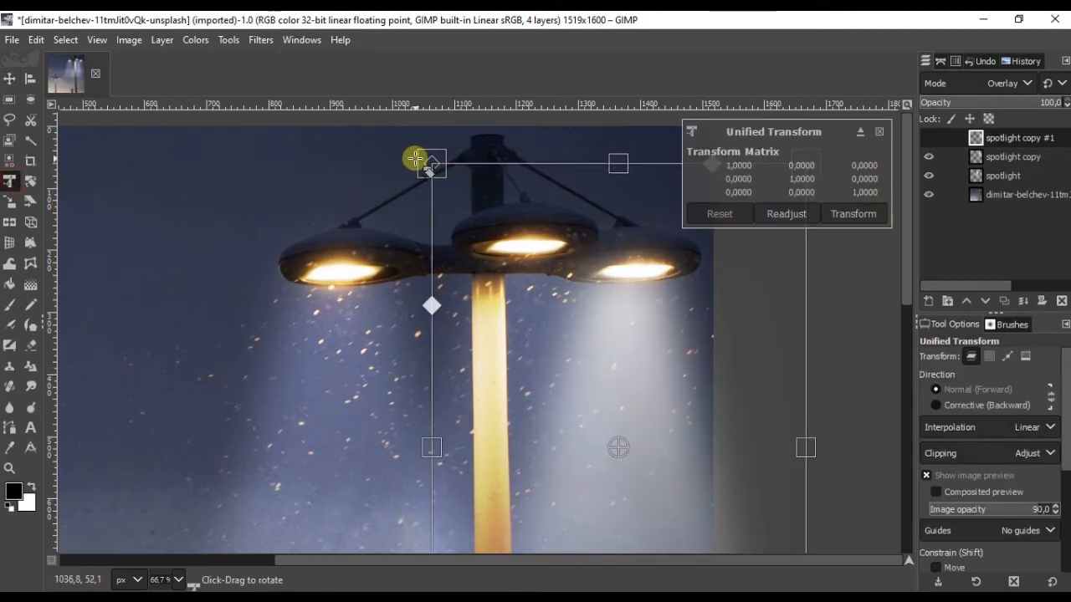
left_click_drag(427, 160, 502, 285)
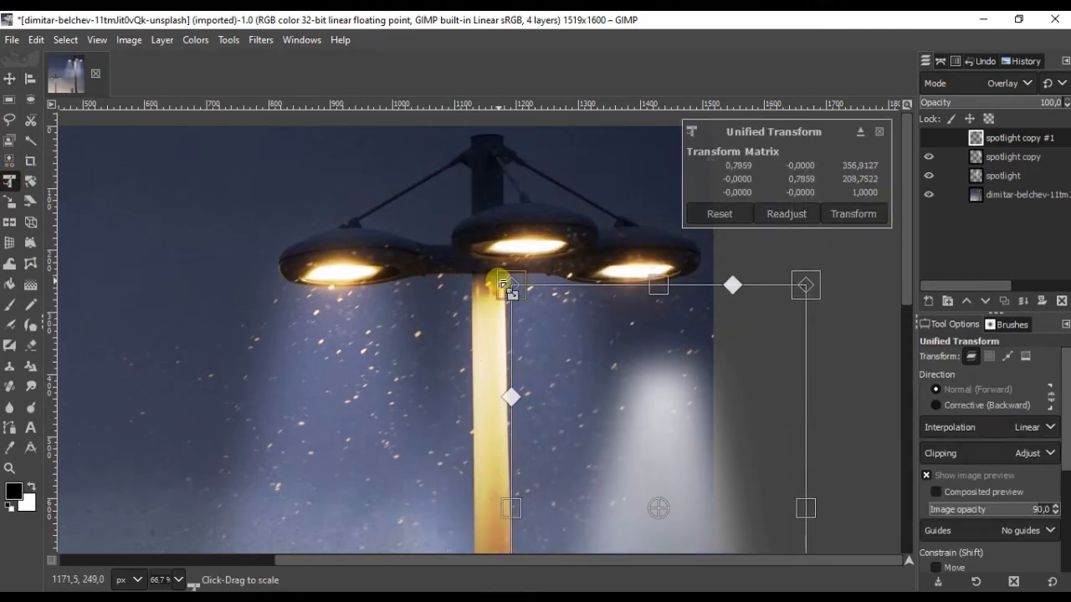
left_click_drag(672, 440, 650, 353)
left_click(862, 213)
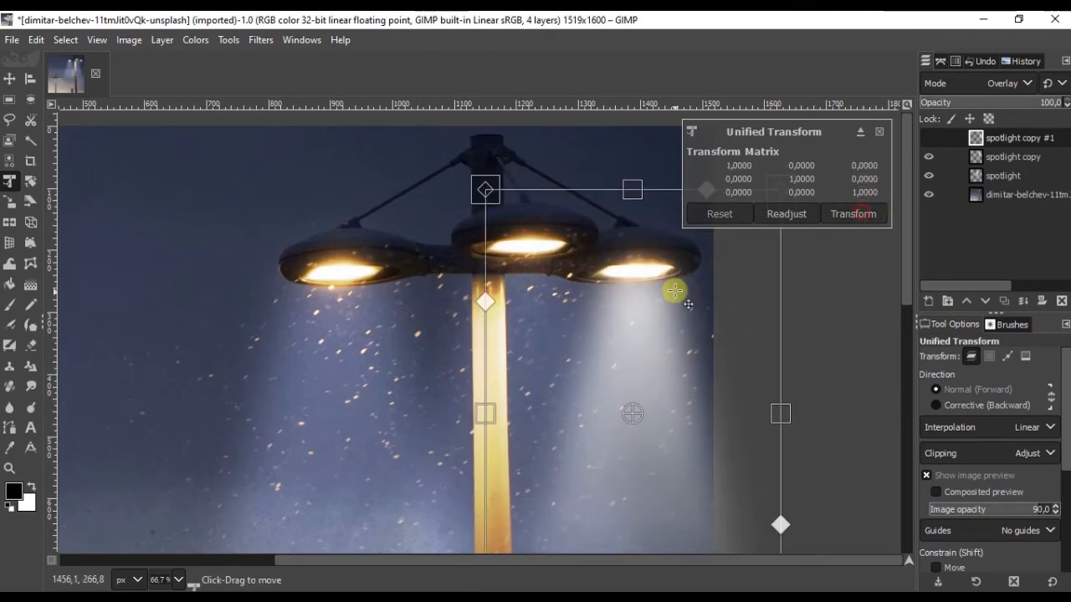
left_click(869, 216)
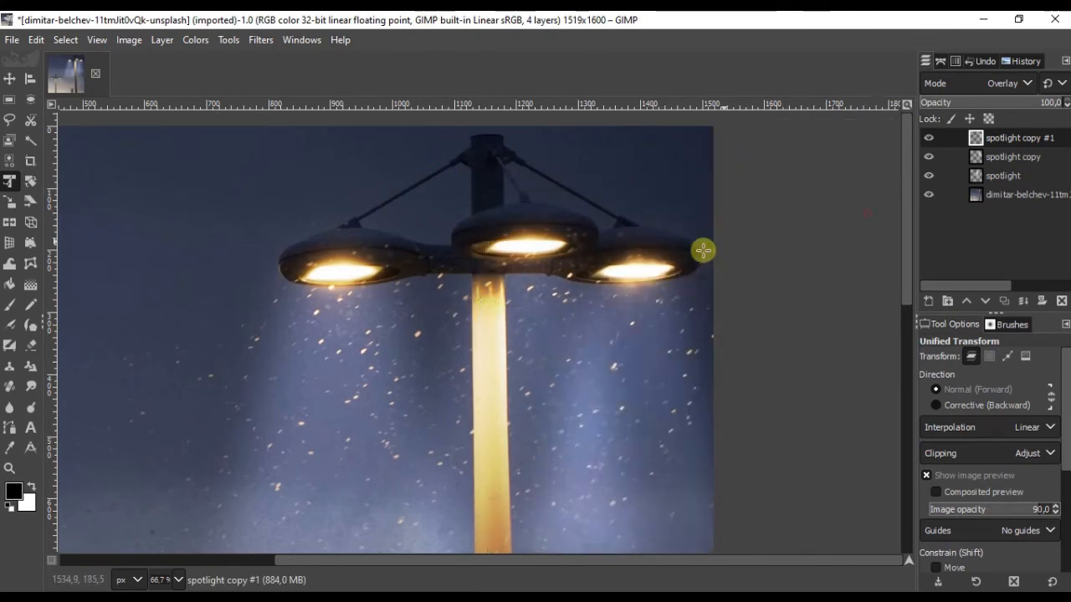
Duplicate the spotlight copy #1 layer and move the new beam under the right lamp of the short street light.
scroll(676, 292, "down", 3)
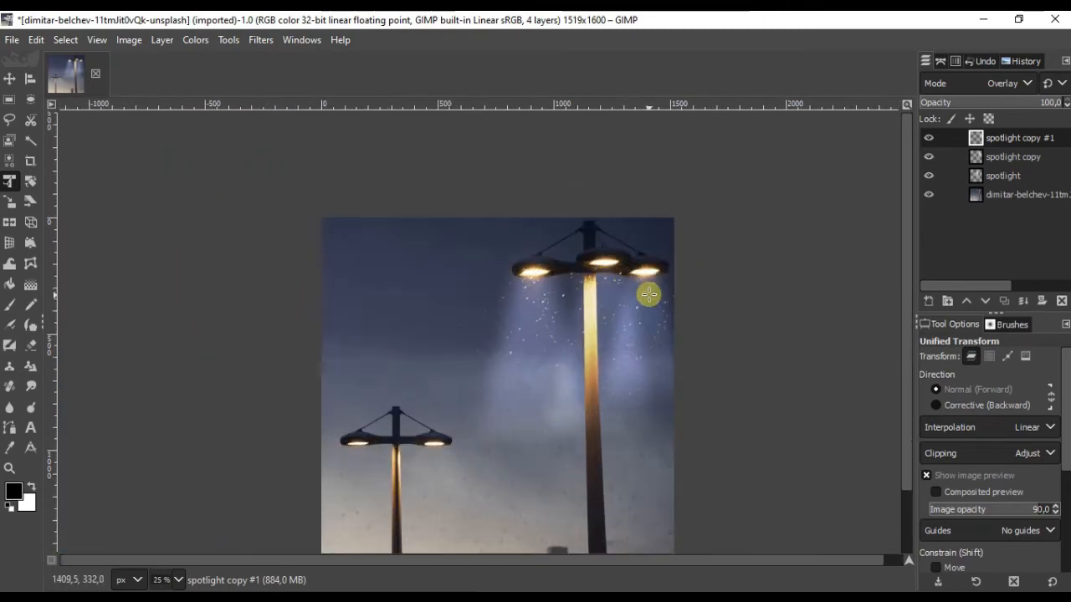
left_click(10, 79)
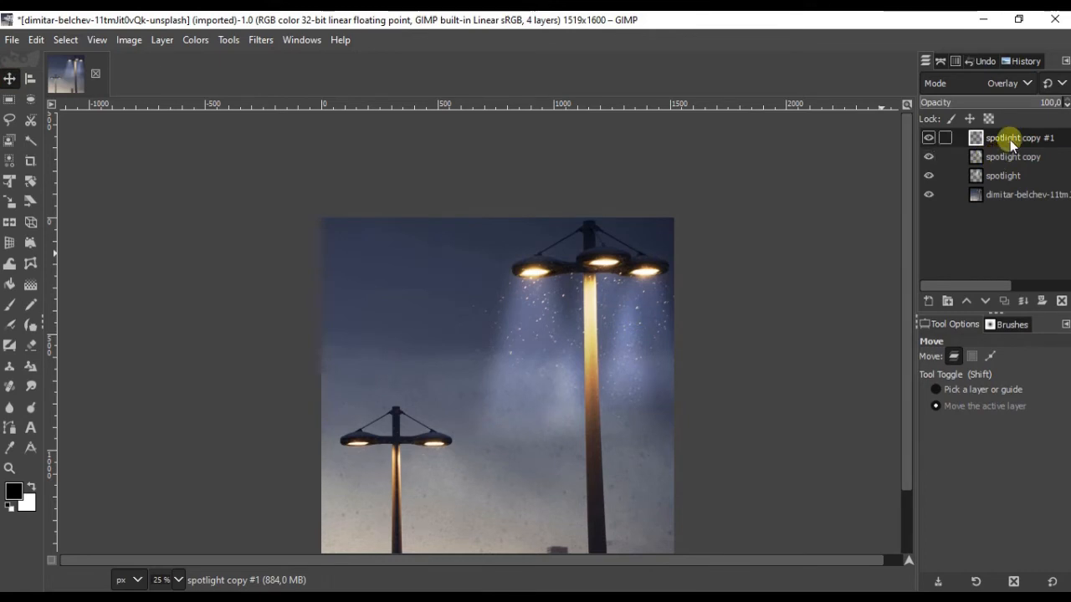
left_click(1019, 301)
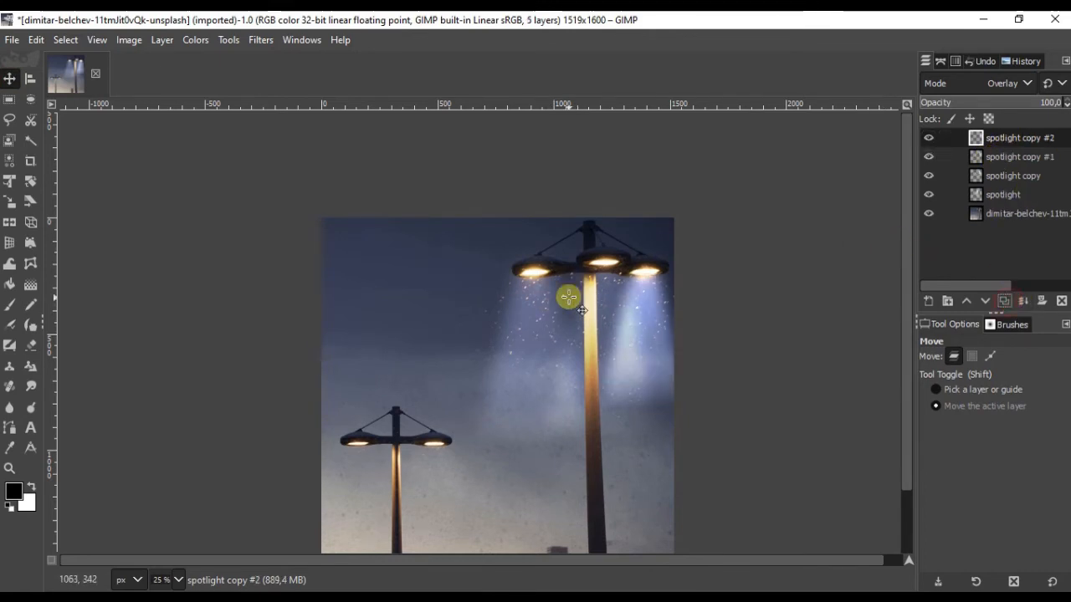
left_click_drag(646, 295, 443, 429)
scroll(466, 310, "up", 2)
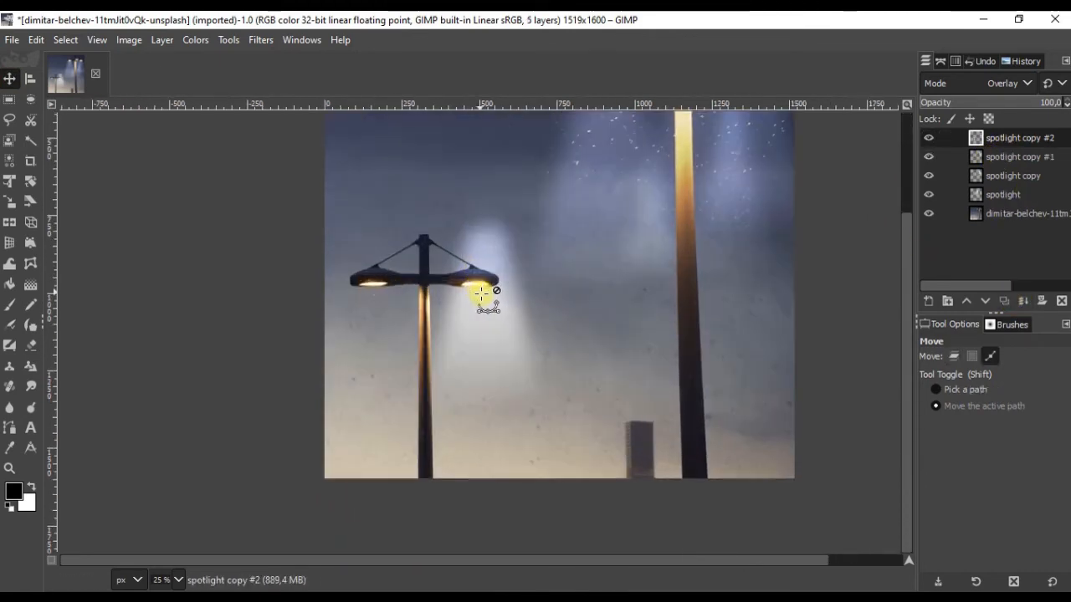
mouse_move(494, 268)
left_mouse_down()
mouse_move(485, 318)
mouse_move(488, 298)
left_mouse_up()
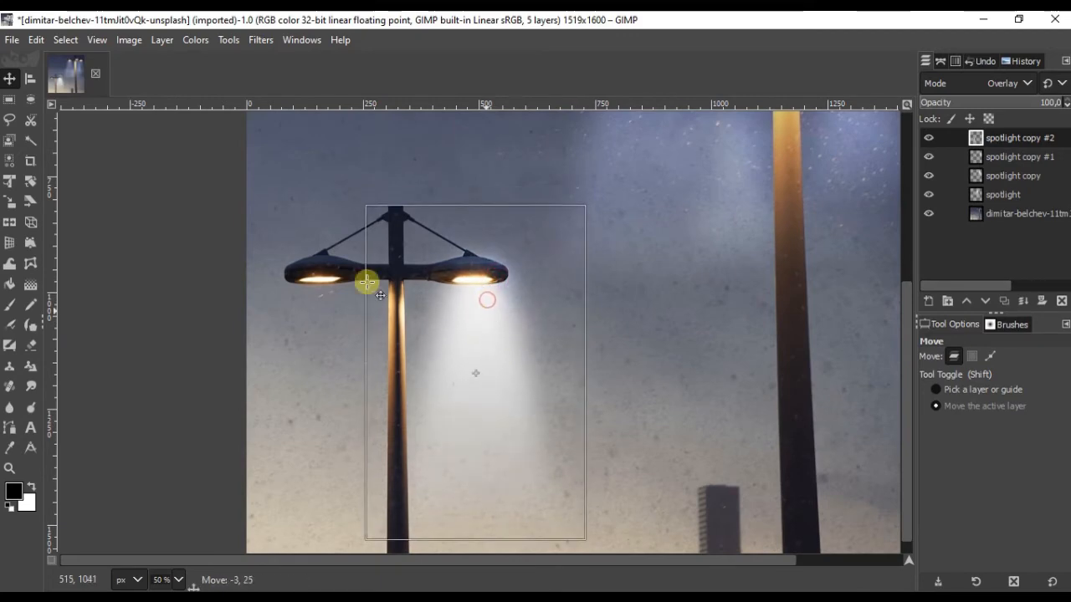
Scale the spotlight copy #2 beam proportionally to about 0.76 and align its top with the short street light's right lamp.
left_click(10, 180)
left_click(487, 322)
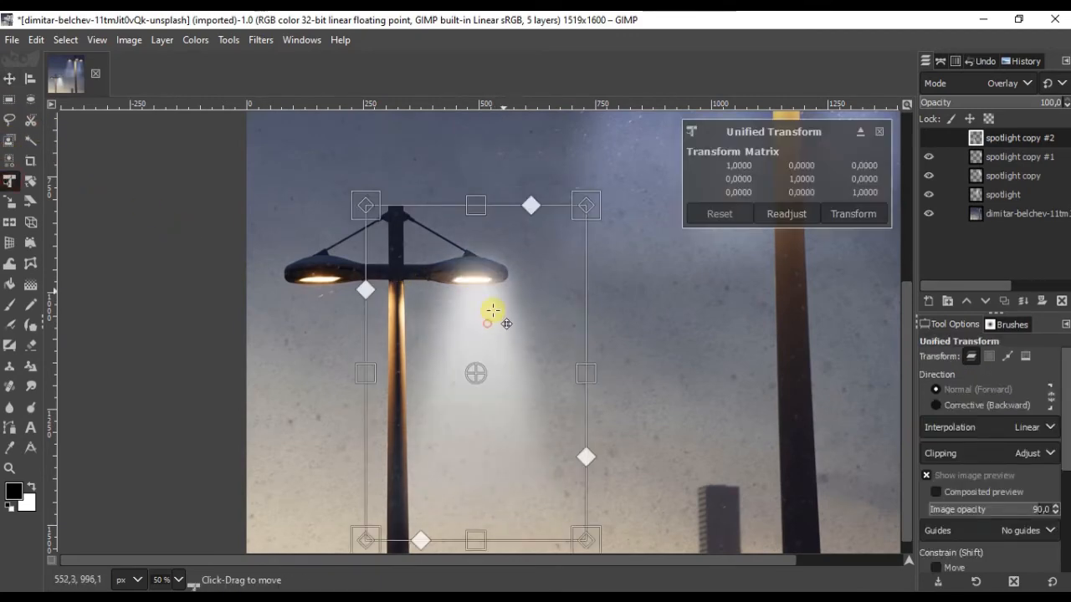
scroll(506, 293, "up", 1)
scroll(623, 170, "up", 3)
scroll(627, 276, "down", 3)
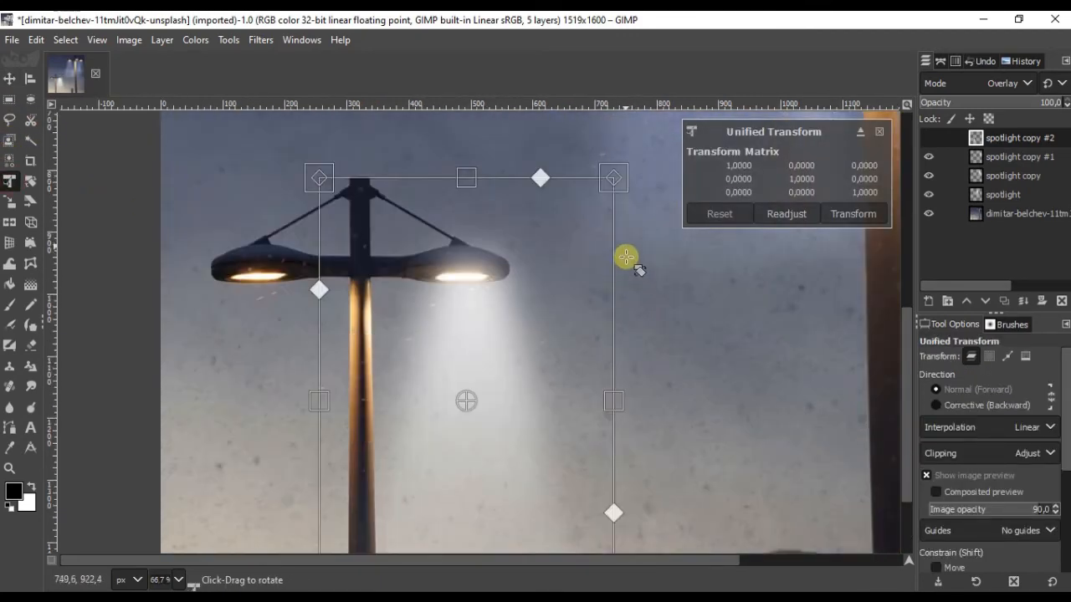
left_click_drag(621, 167, 552, 279)
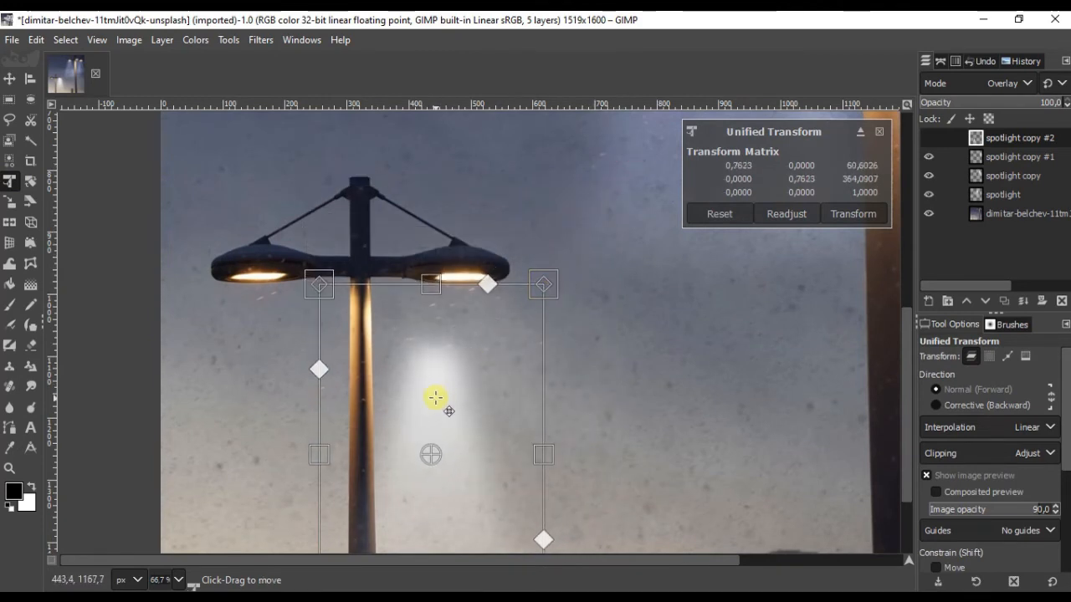
left_click_drag(435, 399, 465, 326)
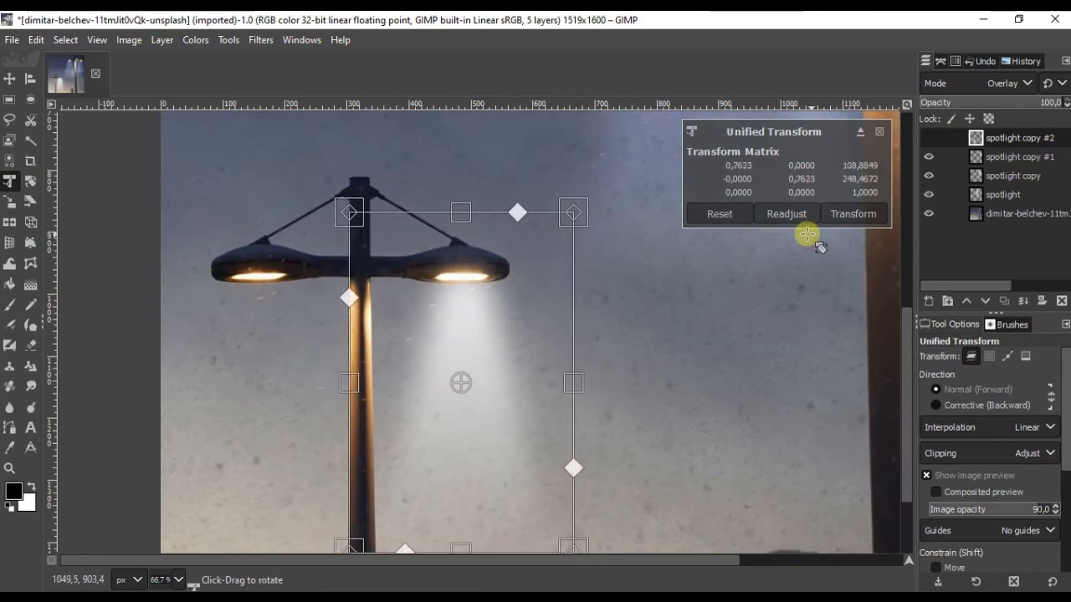
left_click(850, 214)
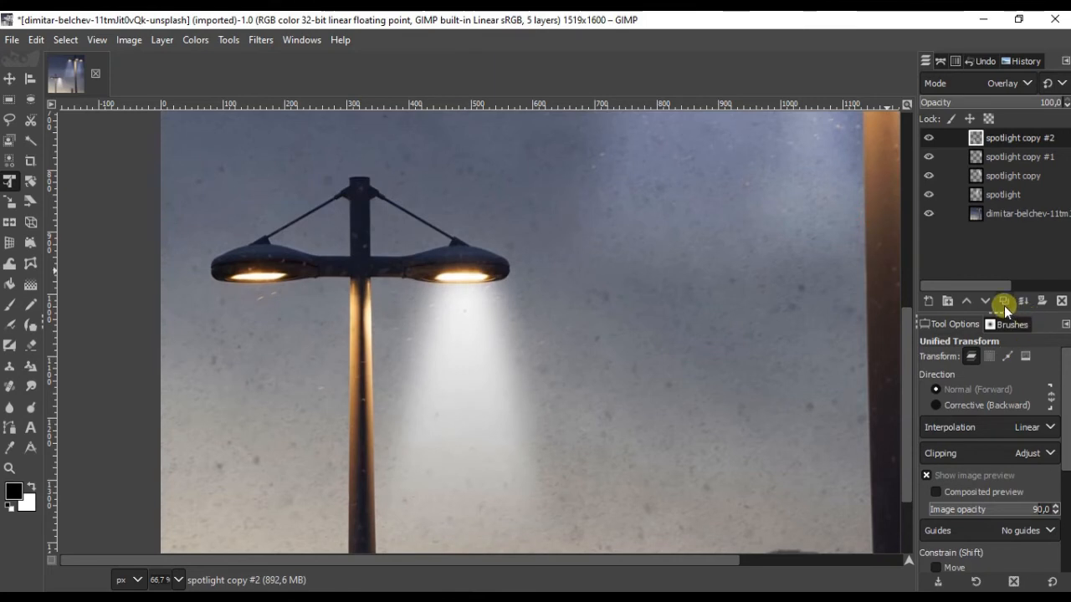
Duplicate the spotlight copy #2 layer and move the new beam under the left lamp of the short street light.
left_click(1004, 302)
left_click(9, 80)
left_click_drag(482, 370, 280, 371)
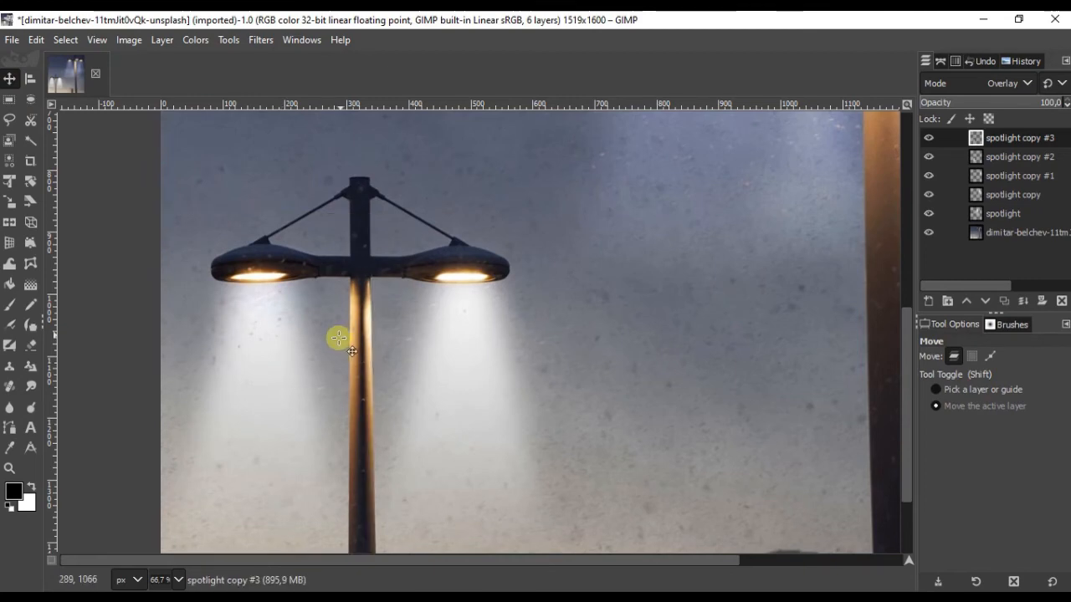
Create a new transparent layer named lighting, 1519 x 1600 px, above the spotlight layers.
scroll(360, 326, "down", 2)
scroll(432, 299, "down", 1)
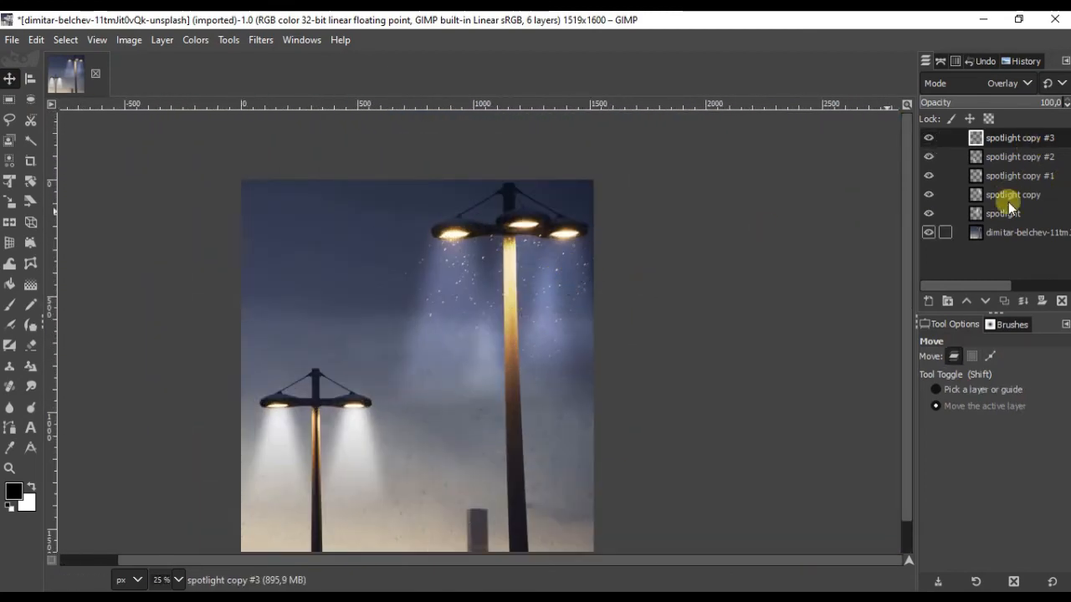
left_click(929, 300)
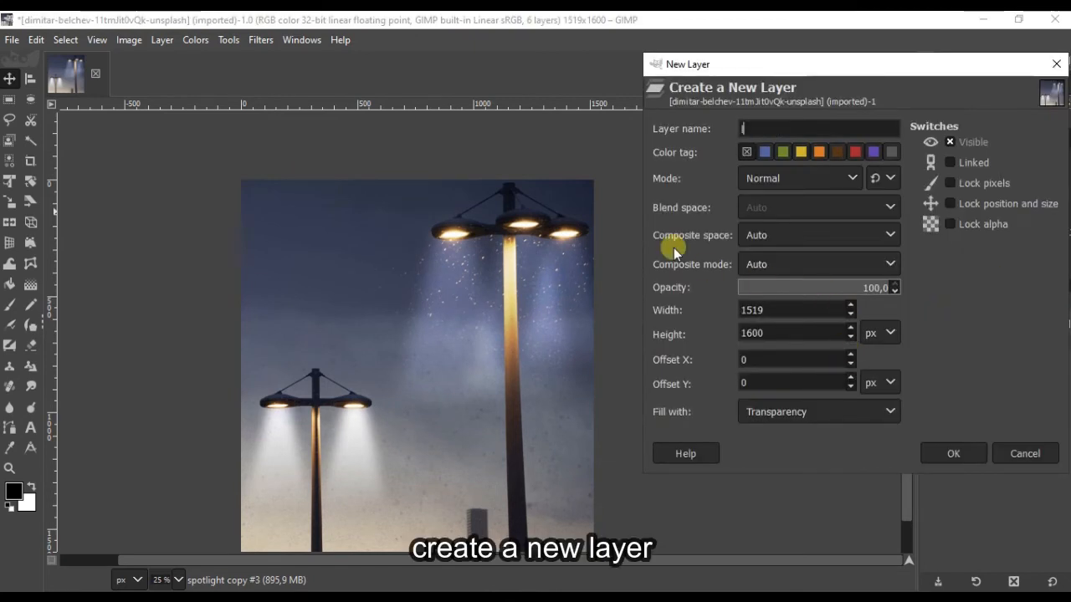
key("Return")
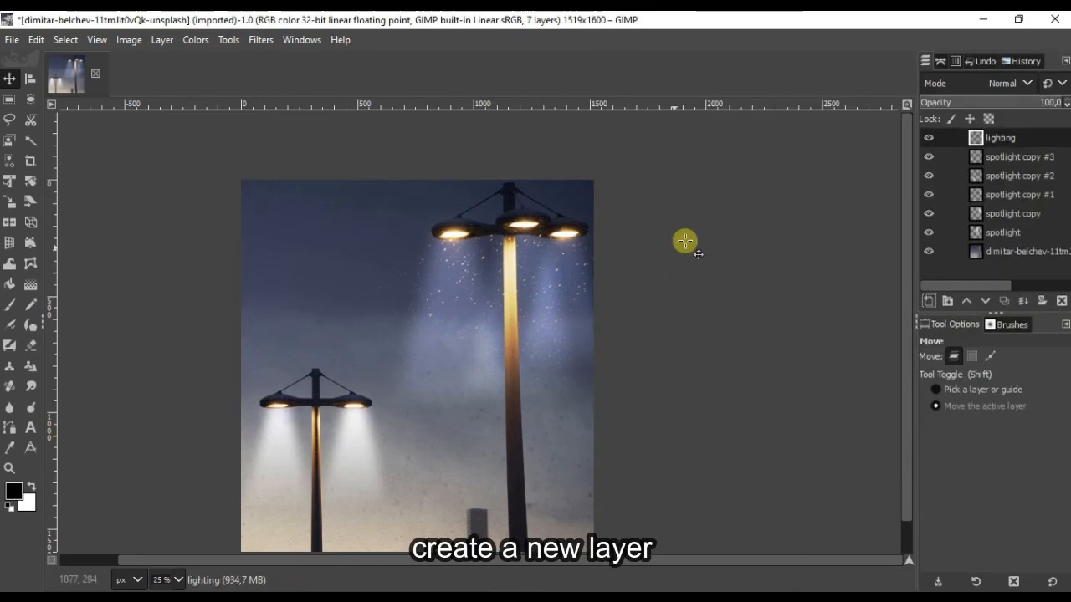
left_click(1049, 134)
Paint white glows over the tall street light's three lamps with a soft Hardness 025 paintbrush at size 188.
left_click(10, 304)
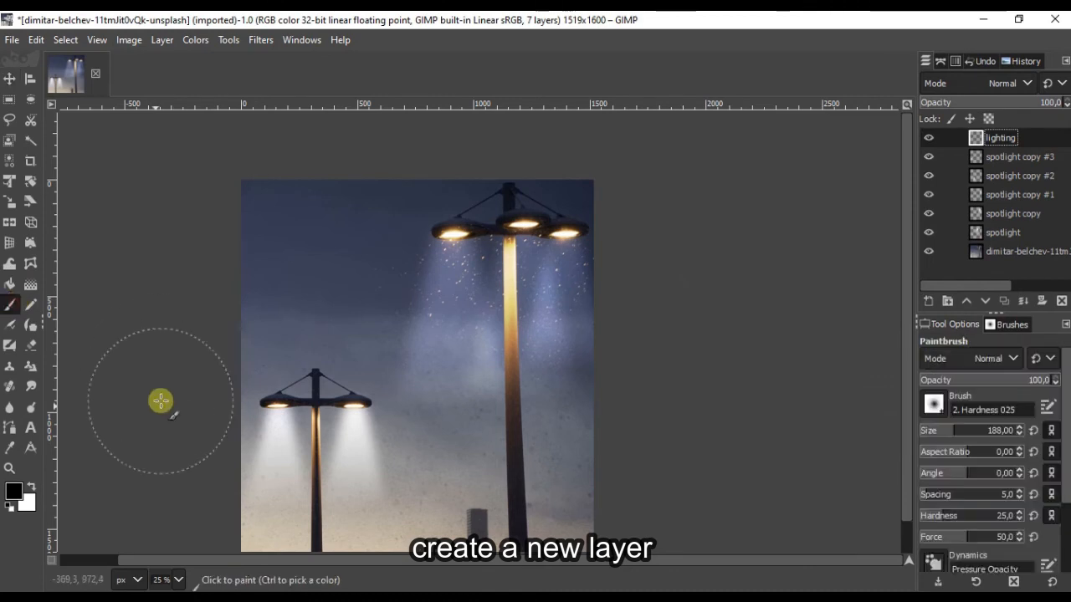
scroll(563, 237, "up", 1)
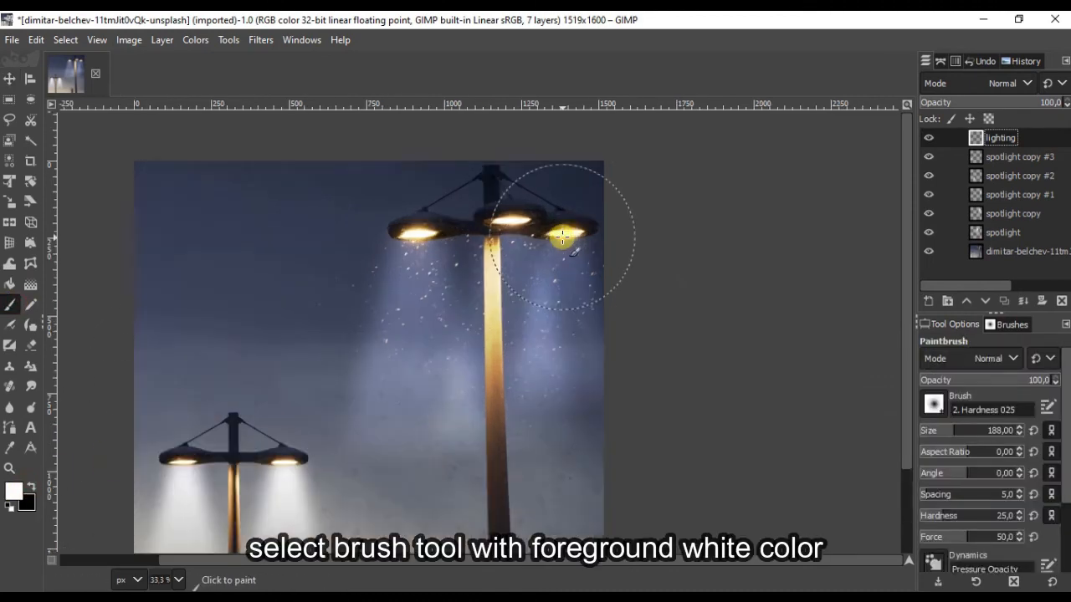
left_click(563, 237)
key("ctrl+z")
scroll(563, 237, "up", 1)
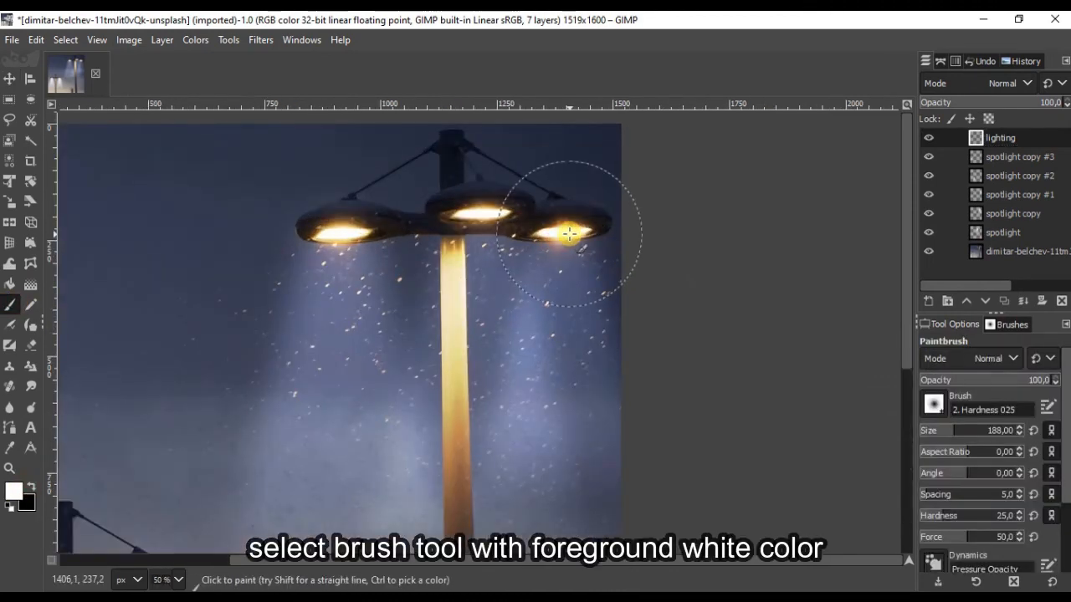
left_click(560, 244)
left_click(481, 213)
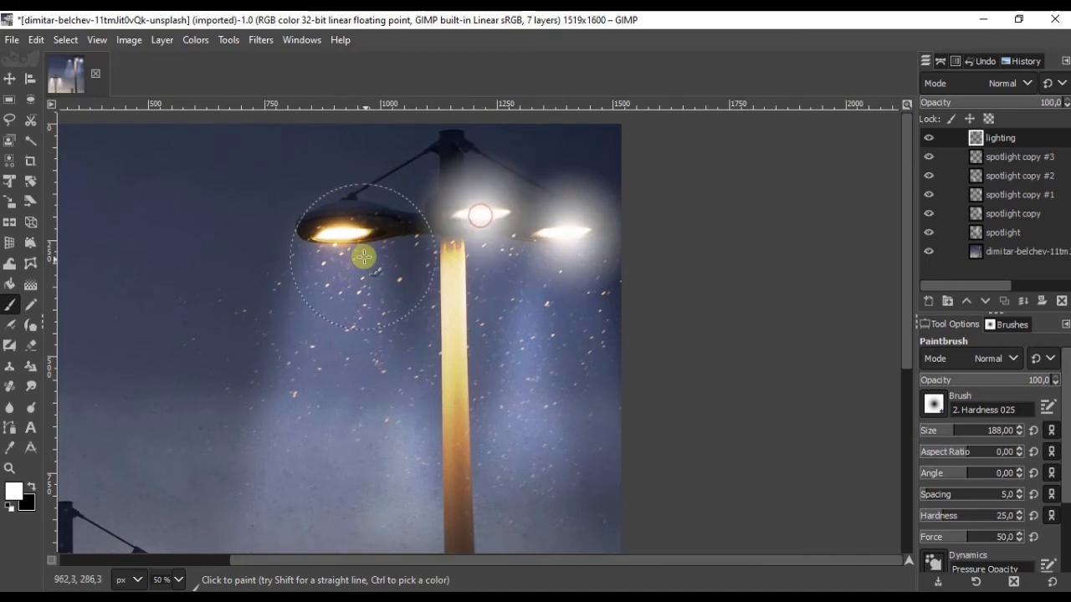
left_click(344, 231)
Paint smaller white glows over both lamps of the short street light on the lighting layer.
mouse_move(451, 373)
left_mouse_down()
mouse_move(736, 260)
mouse_move(845, 276)
left_mouse_up()
left_click_drag(711, 418, 699, 232)
scroll(542, 326, "up", 1)
scroll(538, 300, "up", 1)
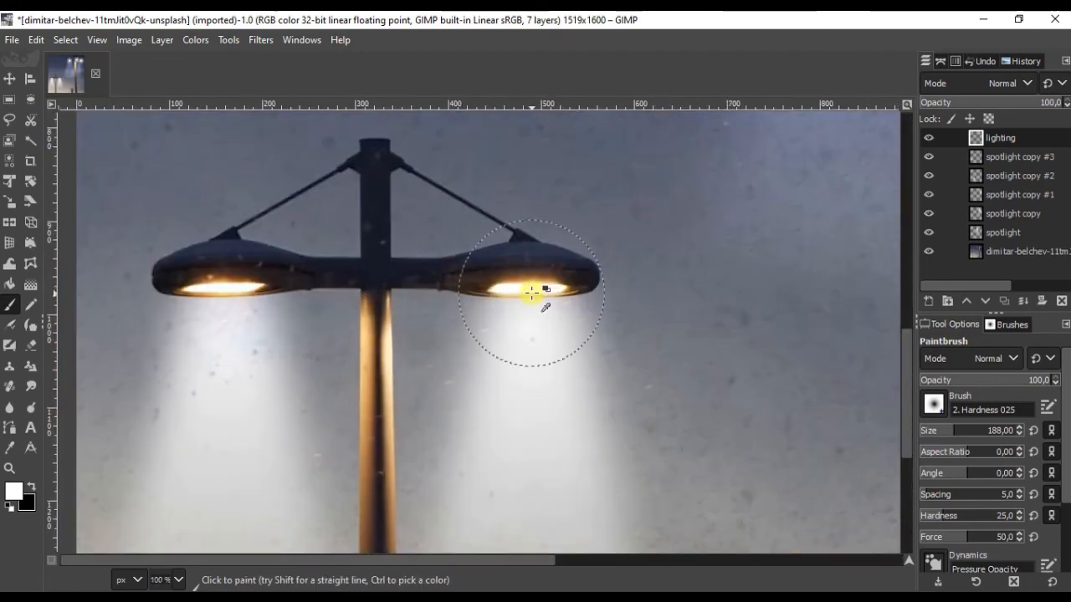
left_click(535, 287)
left_click_drag(537, 287, 593, 253)
key("ctrl+z")
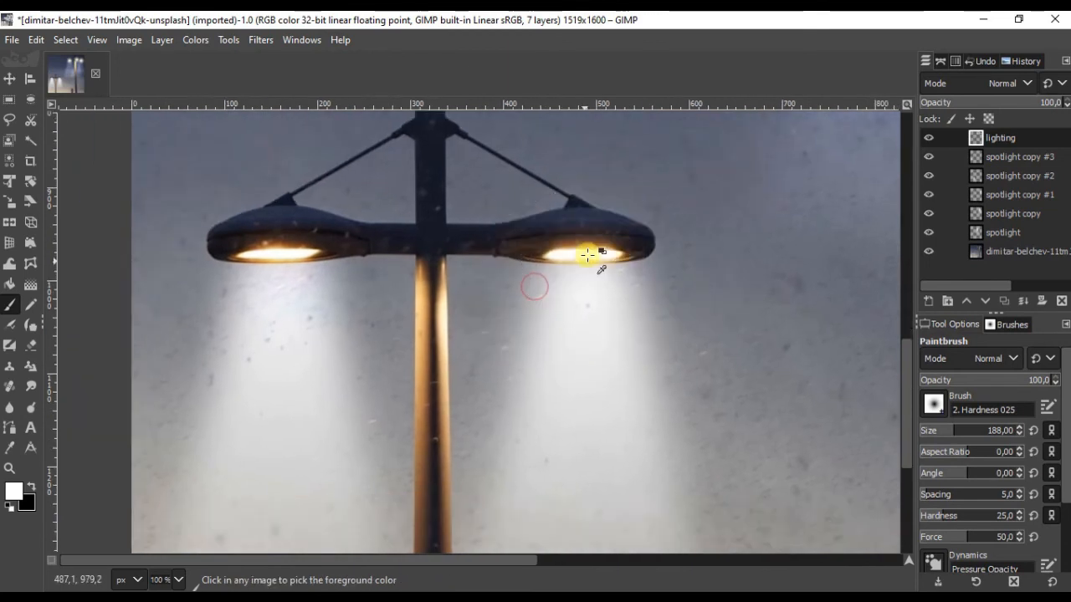
left_click(583, 261)
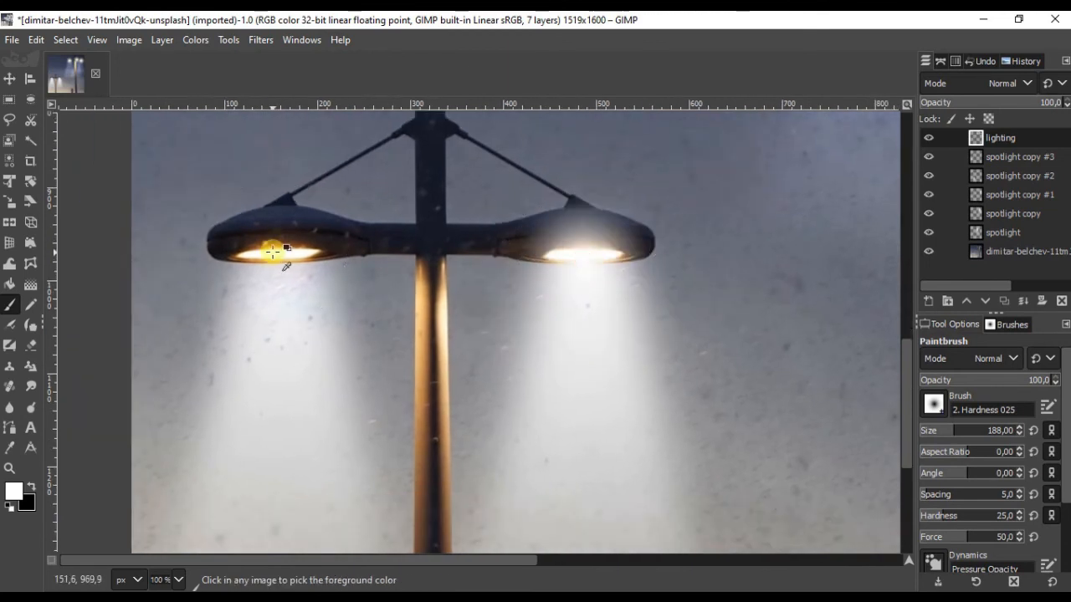
scroll(274, 252, "down", 1)
scroll(273, 252, "up", 1)
left_click(273, 252)
Change the lighting layer's blend mode to Overlay.
scroll(274, 252, "down", 4)
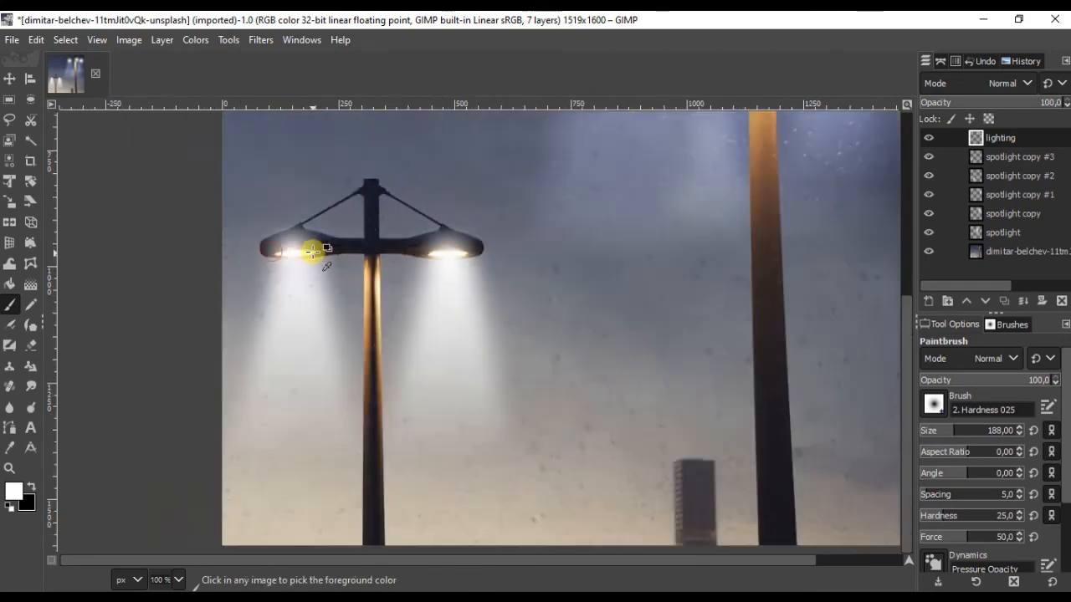
scroll(545, 210, "up", 3)
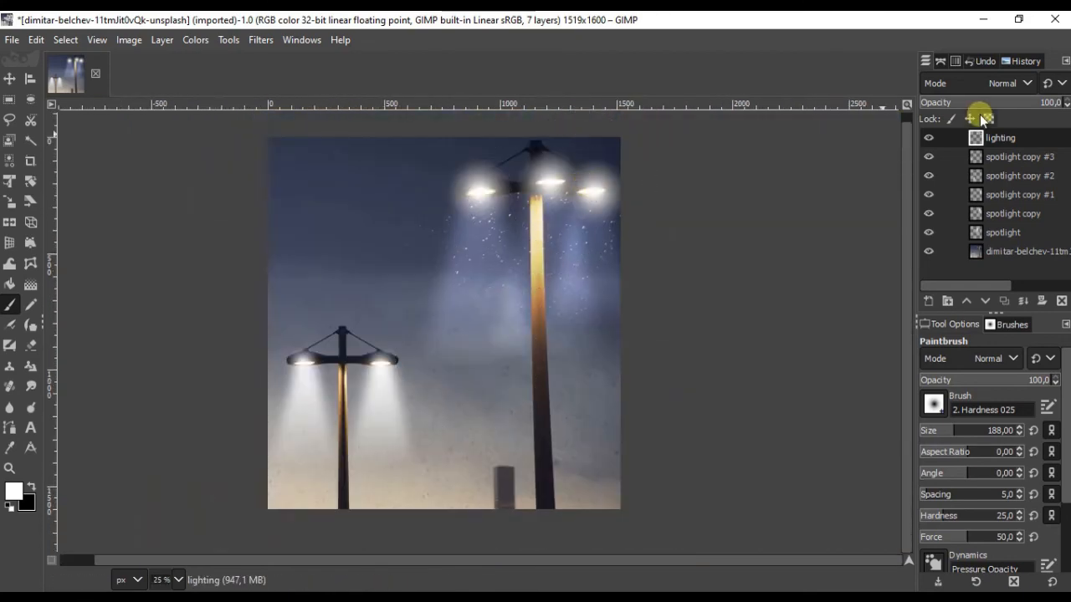
left_click(978, 83)
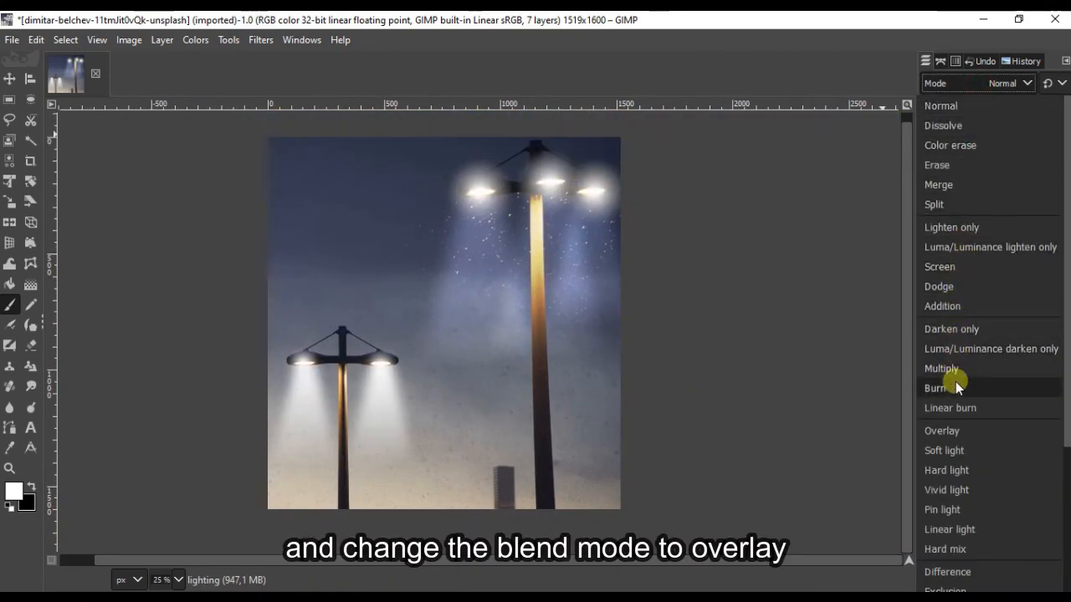
left_click(954, 431)
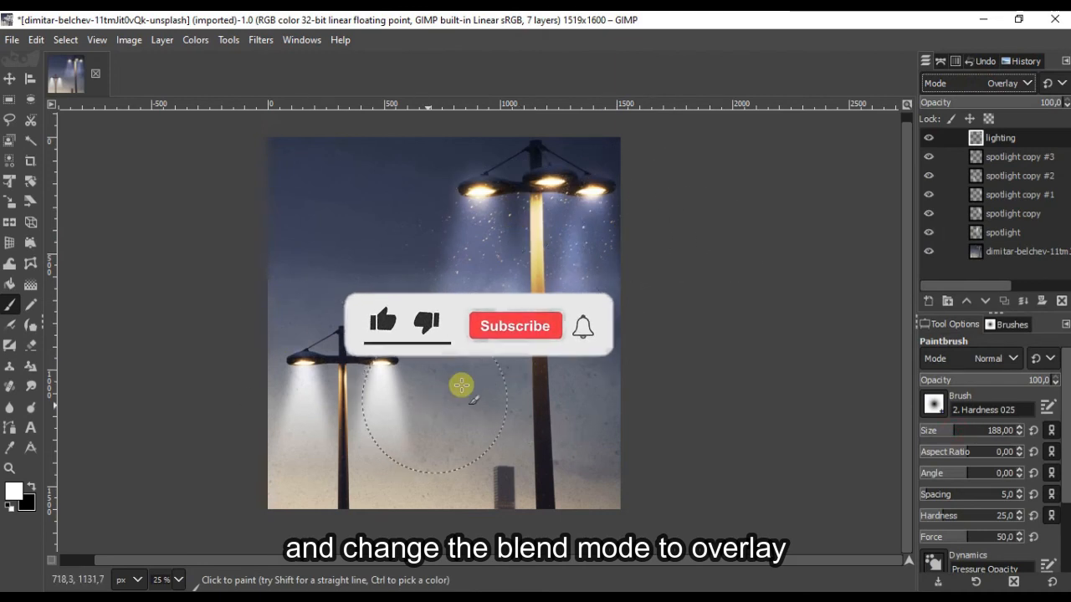
scroll(465, 249, "down", 1)
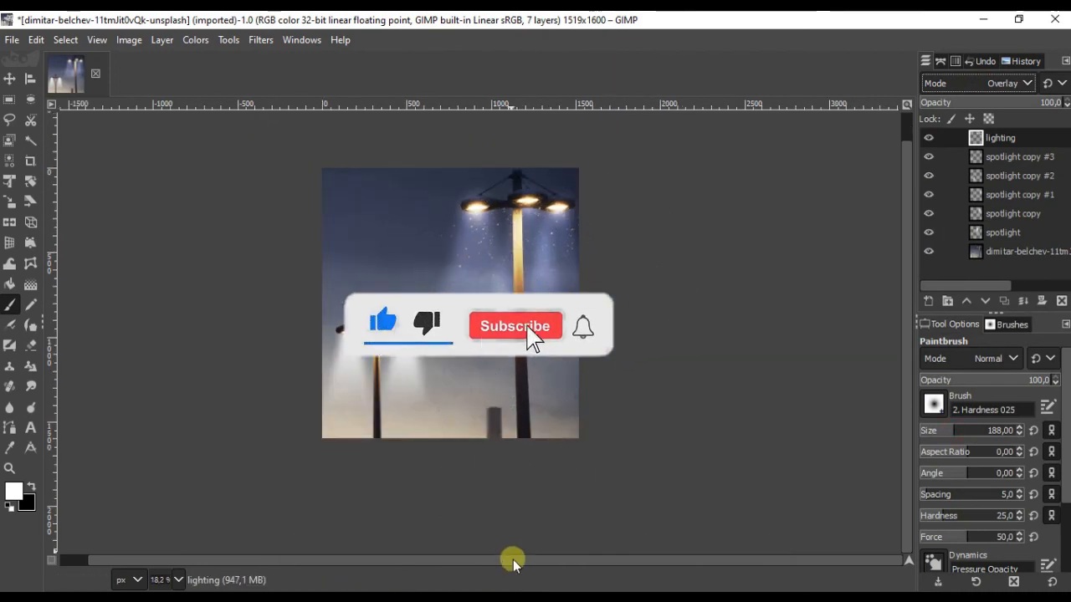
left_click(12, 81)
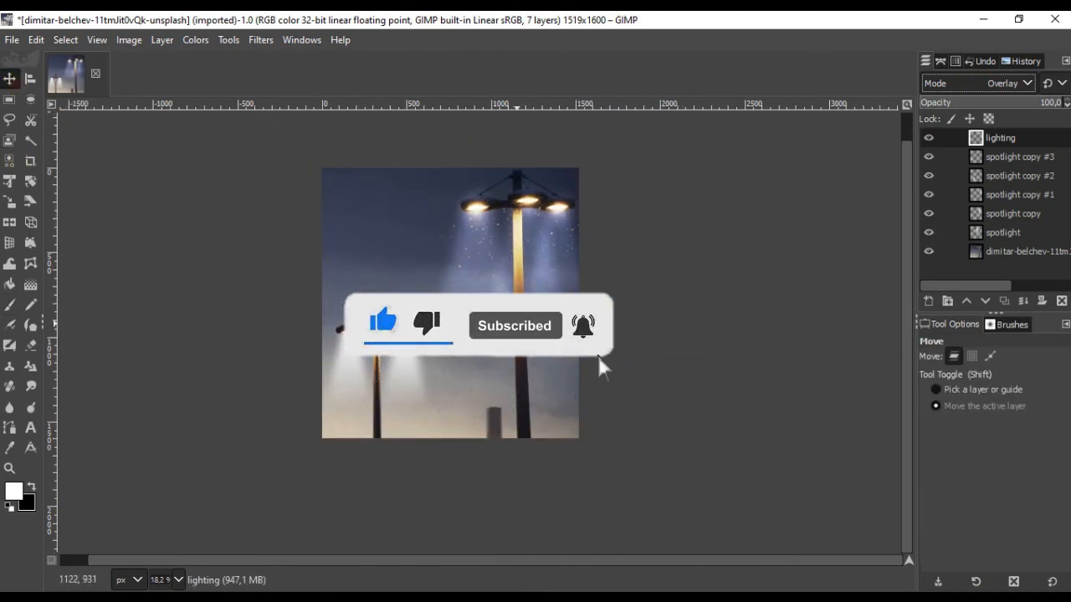
scroll(535, 314, "up", 1)
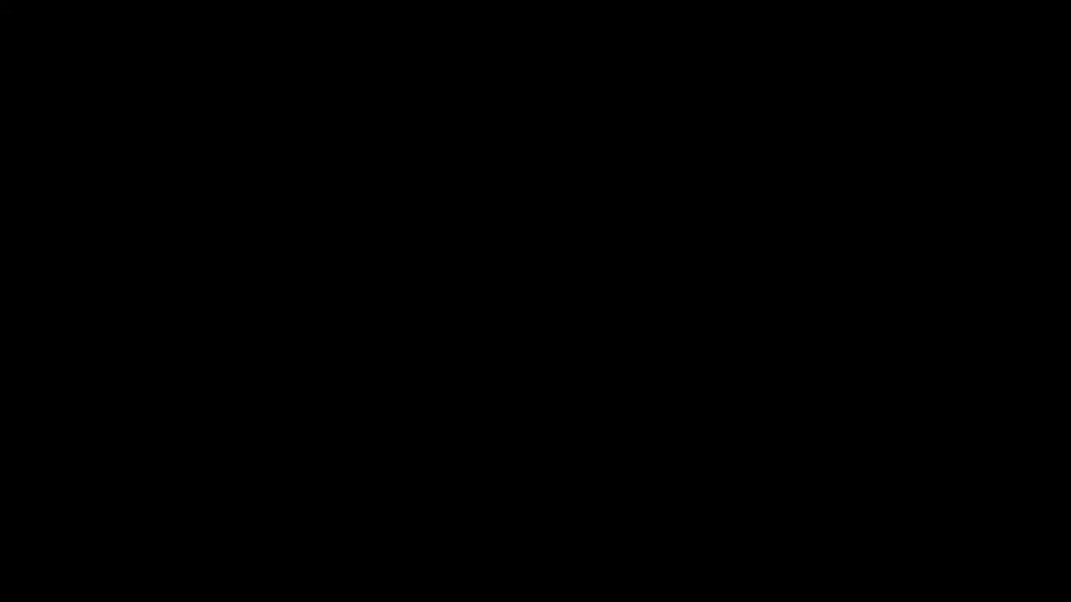